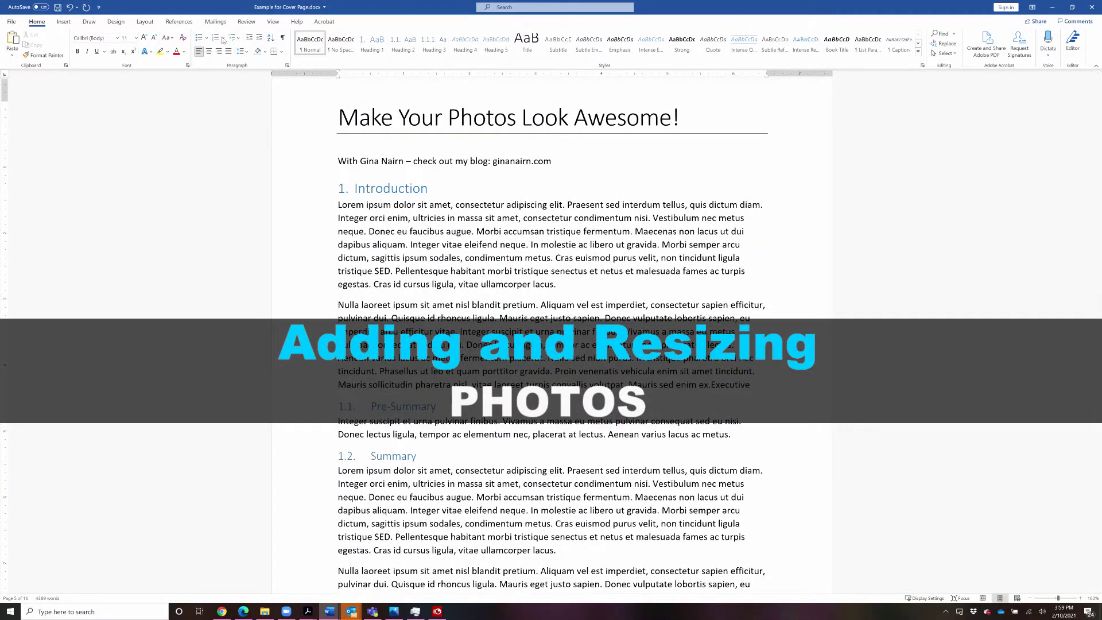
Step: Insert the stock-image photo of the man in a green cap into the document
left_click(64, 22)
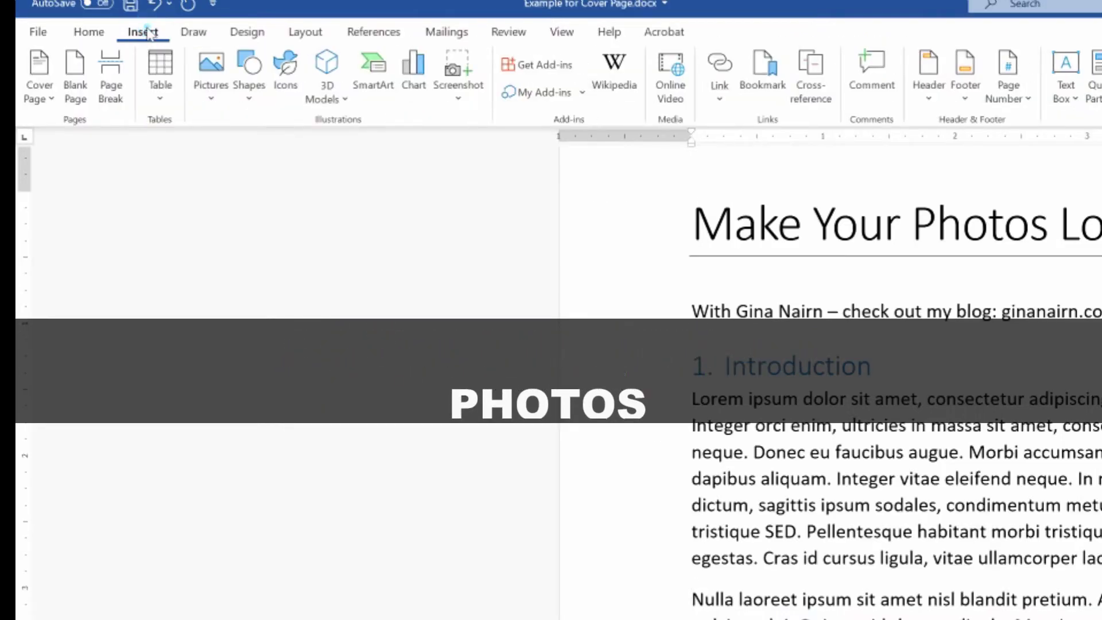
left_click(211, 104)
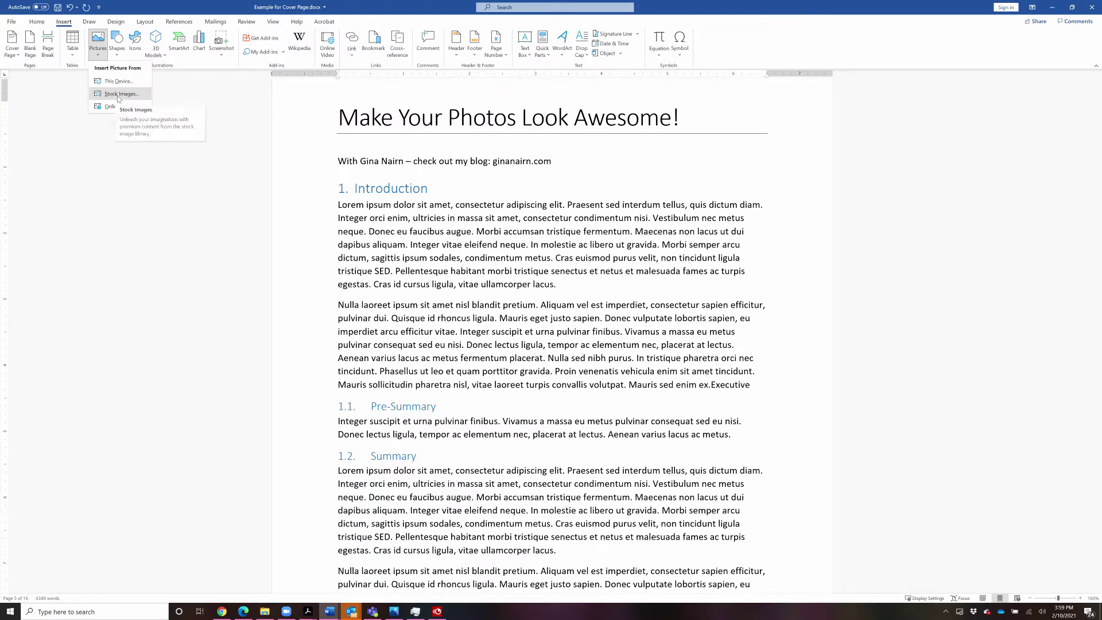
left_click(118, 94)
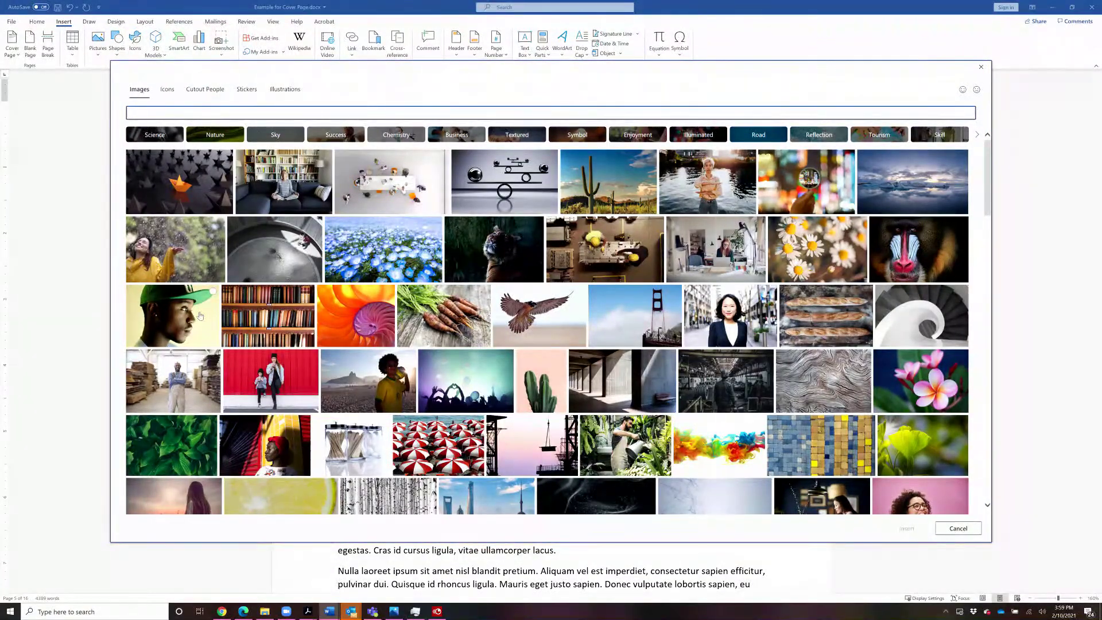
left_click(182, 319)
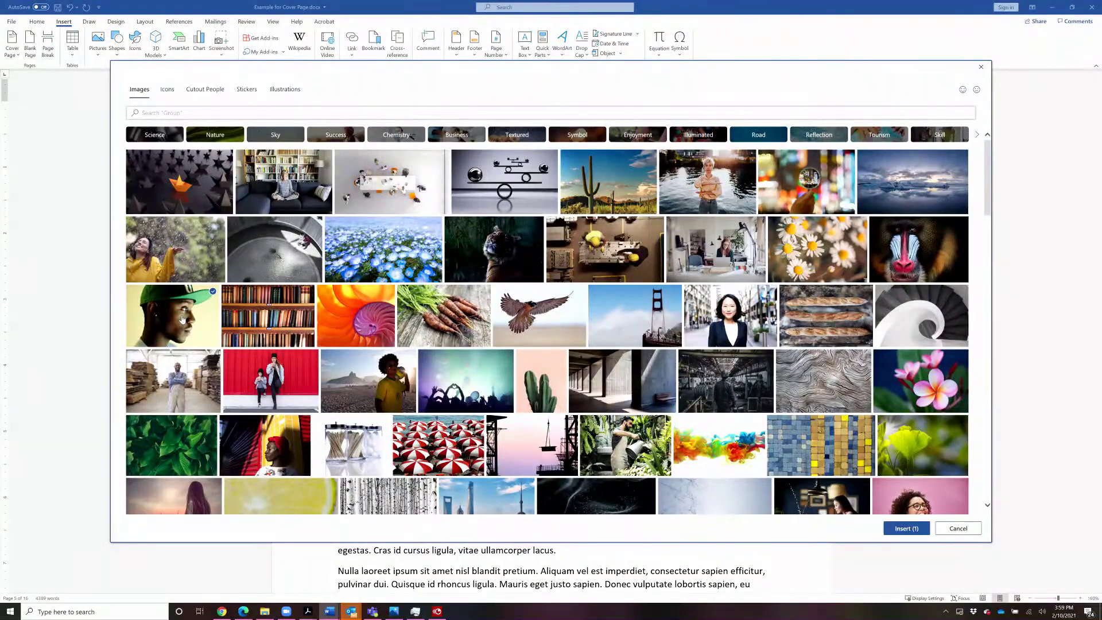
left_click(900, 529)
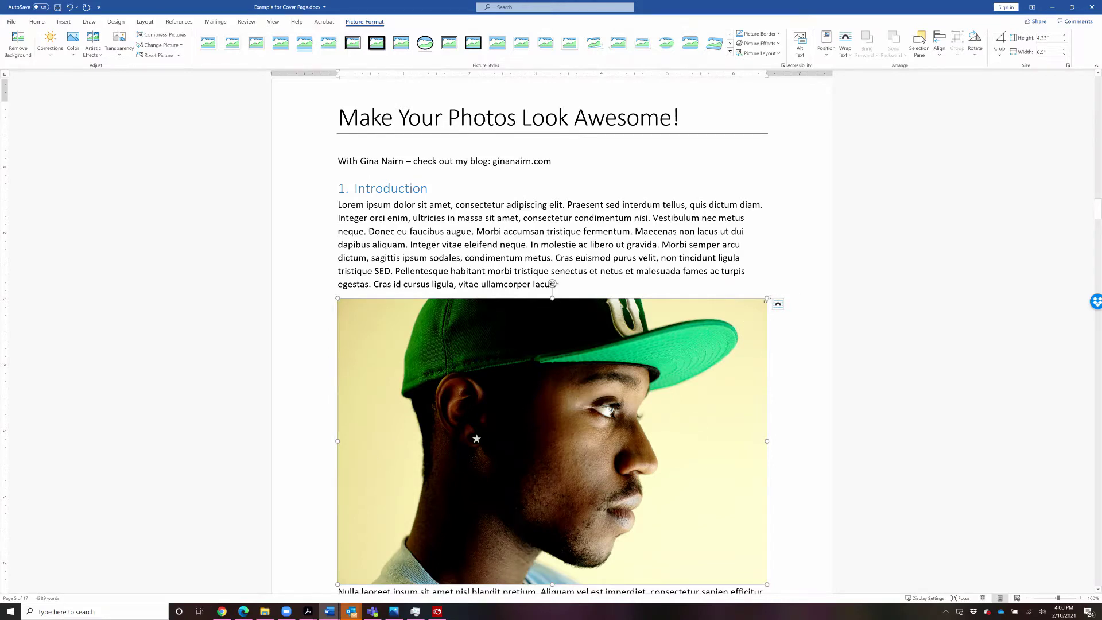
Step: Shrink the green-cap photo proportionally to about 4.99" wide by 3.32" tall
left_click_drag(767, 298, 677, 345)
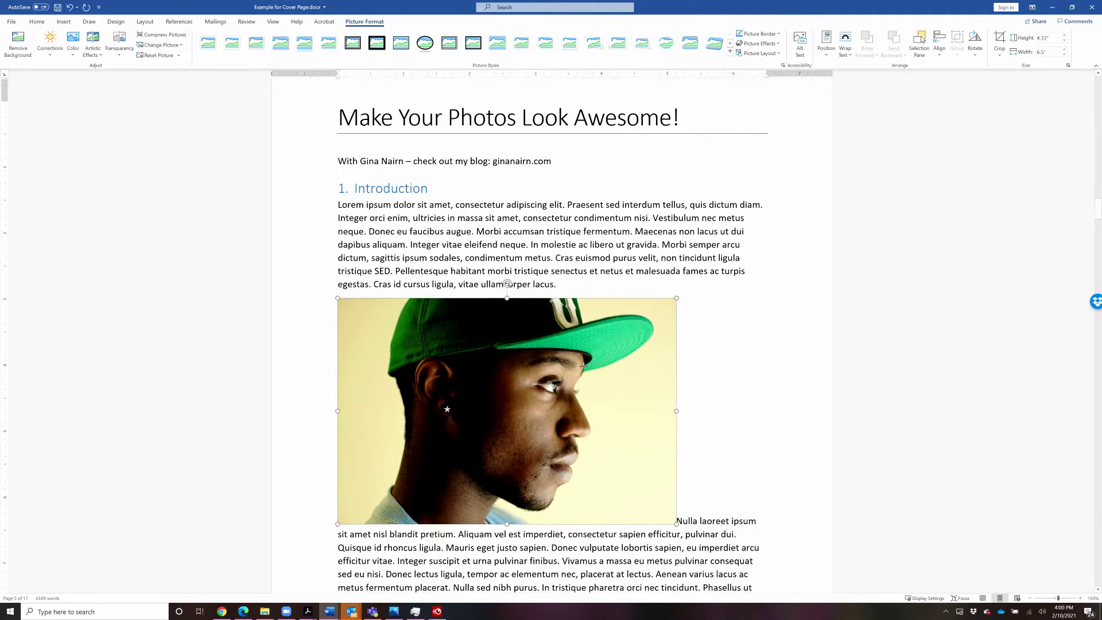
left_click_drag(584, 365, 555, 365)
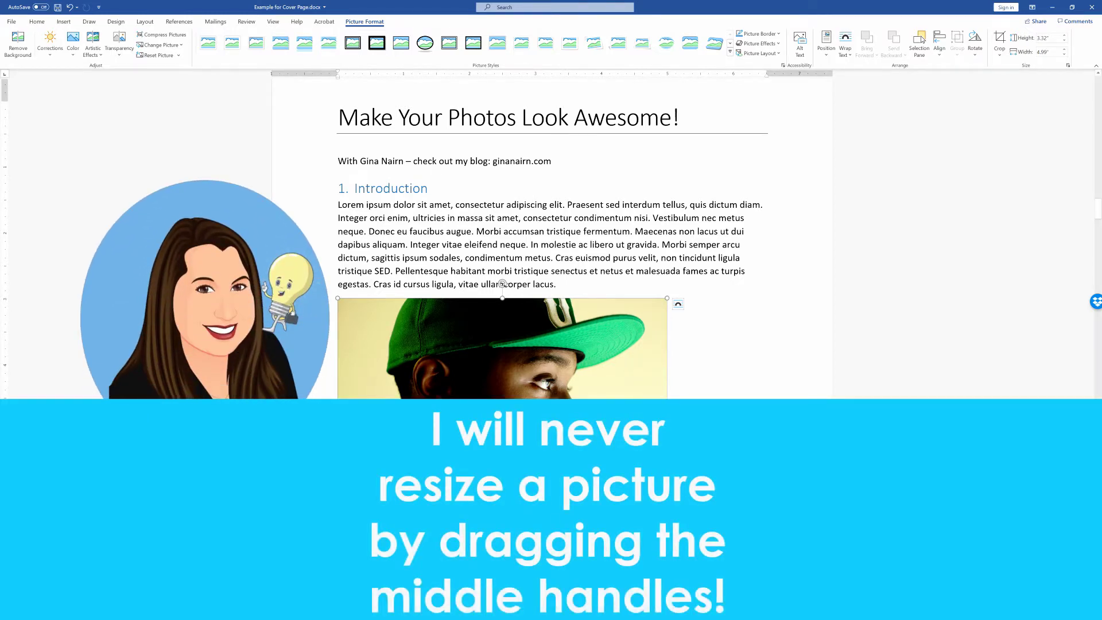
Step: Undo a distorting side squeeze, then shrink the photo proportionally to 4.57" by 3.05"
left_click_drag(667, 408, 567, 413)
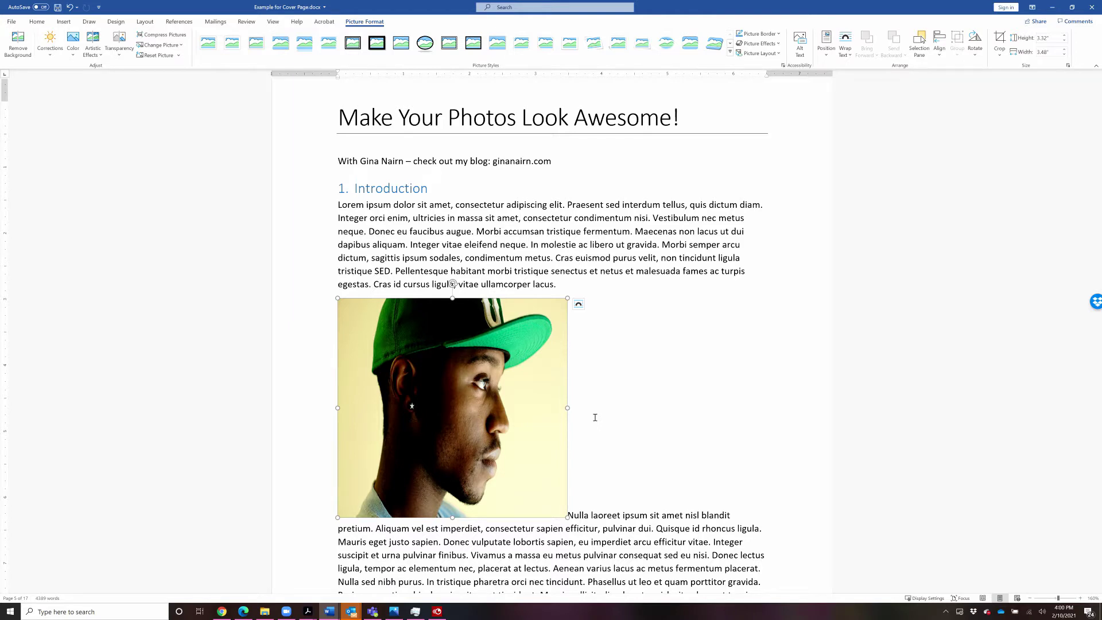
key("ctrl+z")
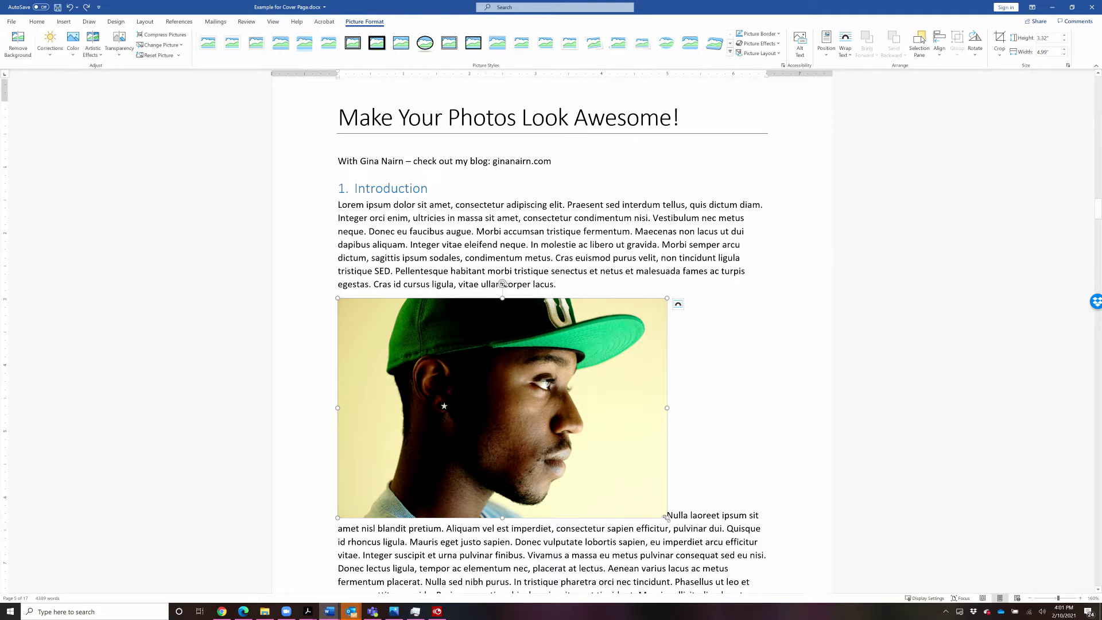
left_click_drag(666, 517, 642, 496)
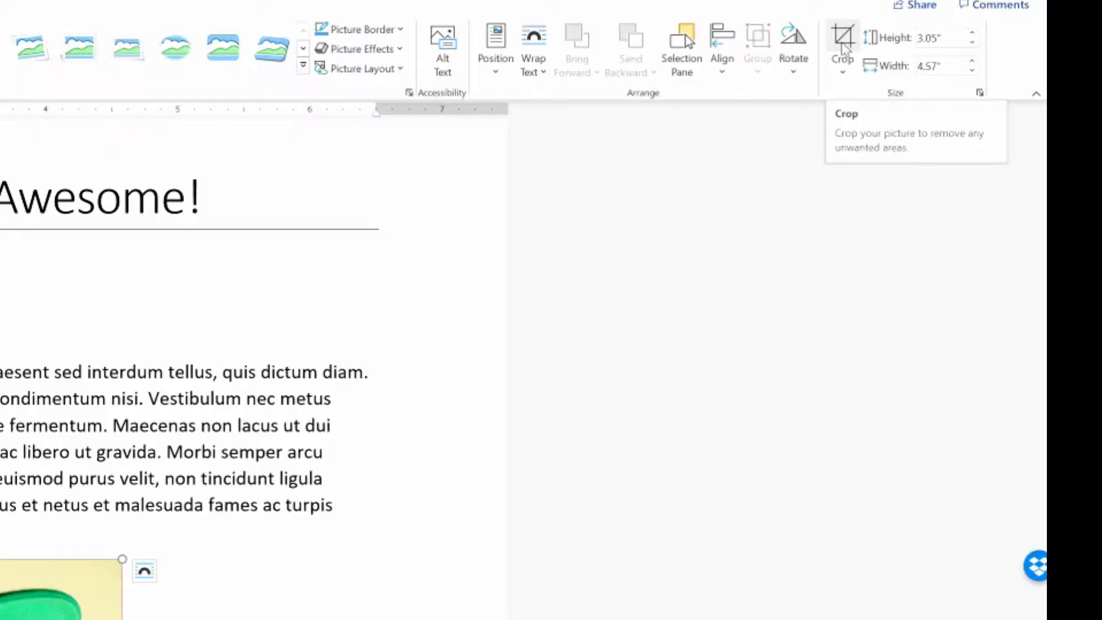
Step: Crop the photo's left and right sides to about 3.86" wide around the man's face
left_click(843, 49)
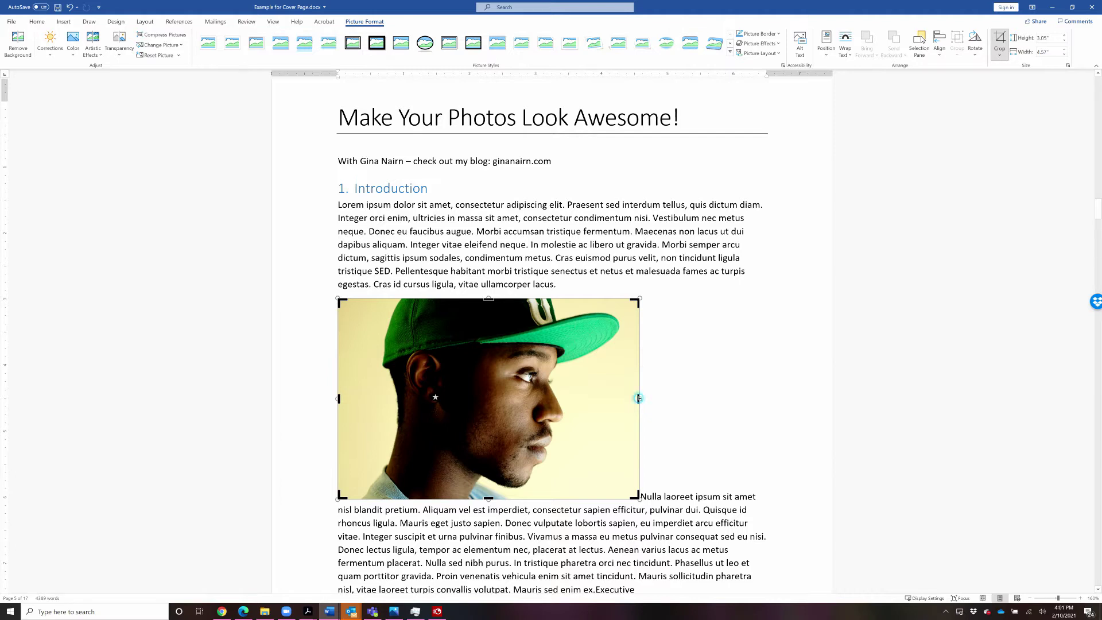
left_click_drag(639, 398, 623, 403)
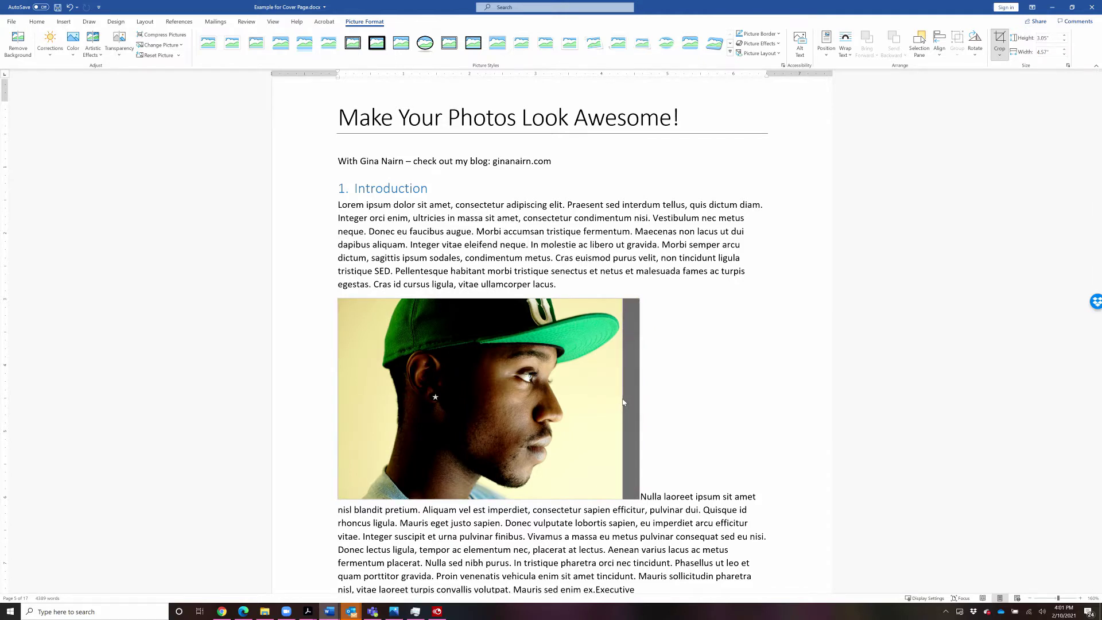
left_click_drag(623, 402, 625, 399)
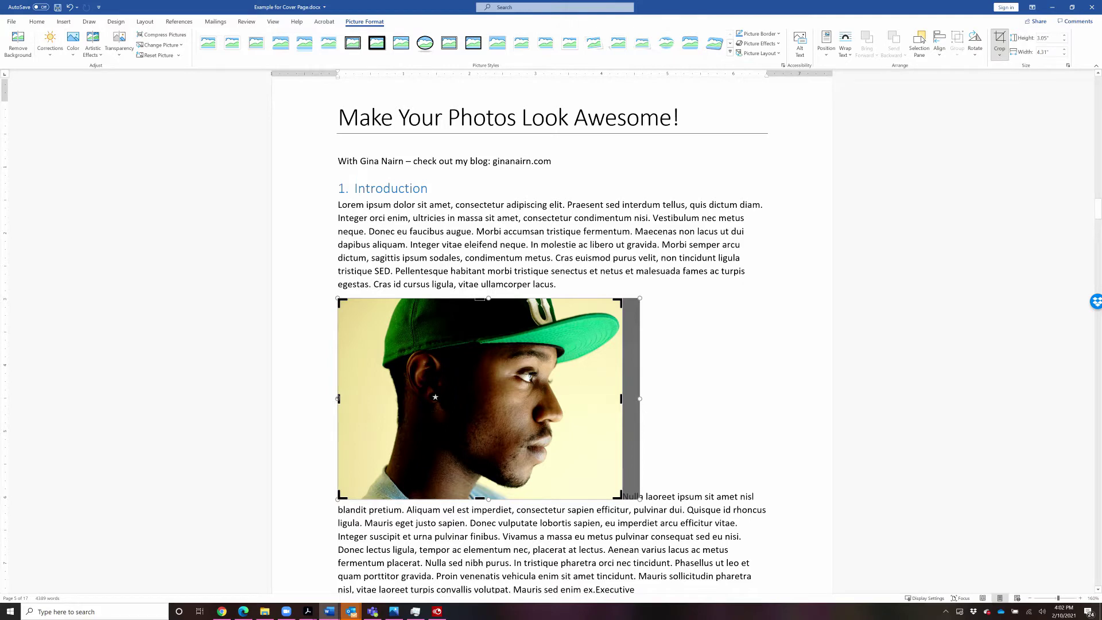
left_click_drag(338, 398, 368, 410)
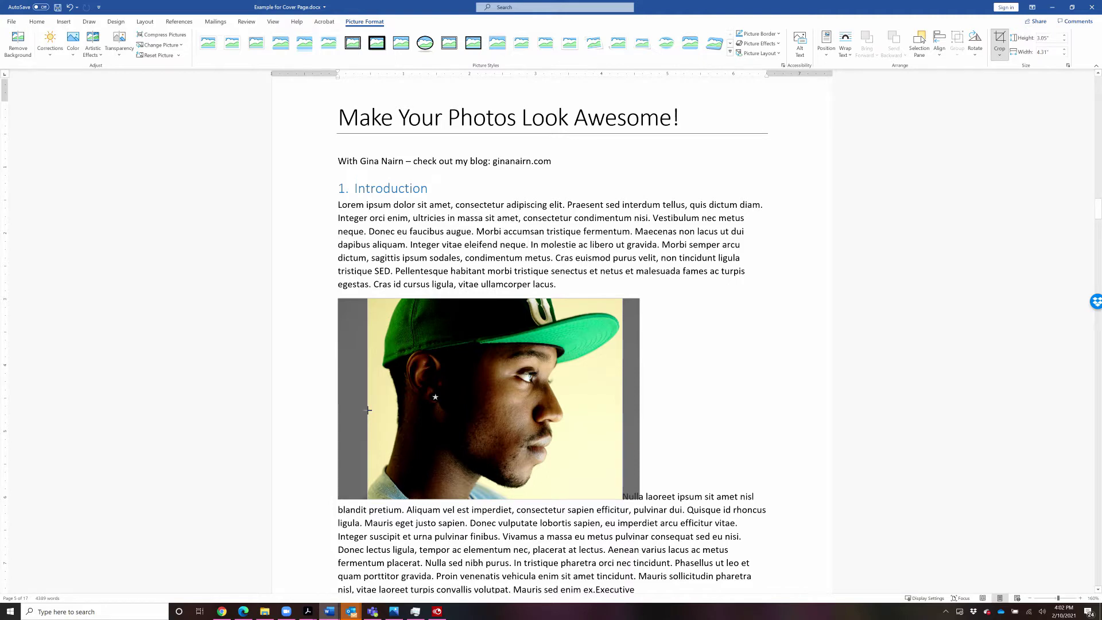
left_click_drag(368, 410, 368, 410)
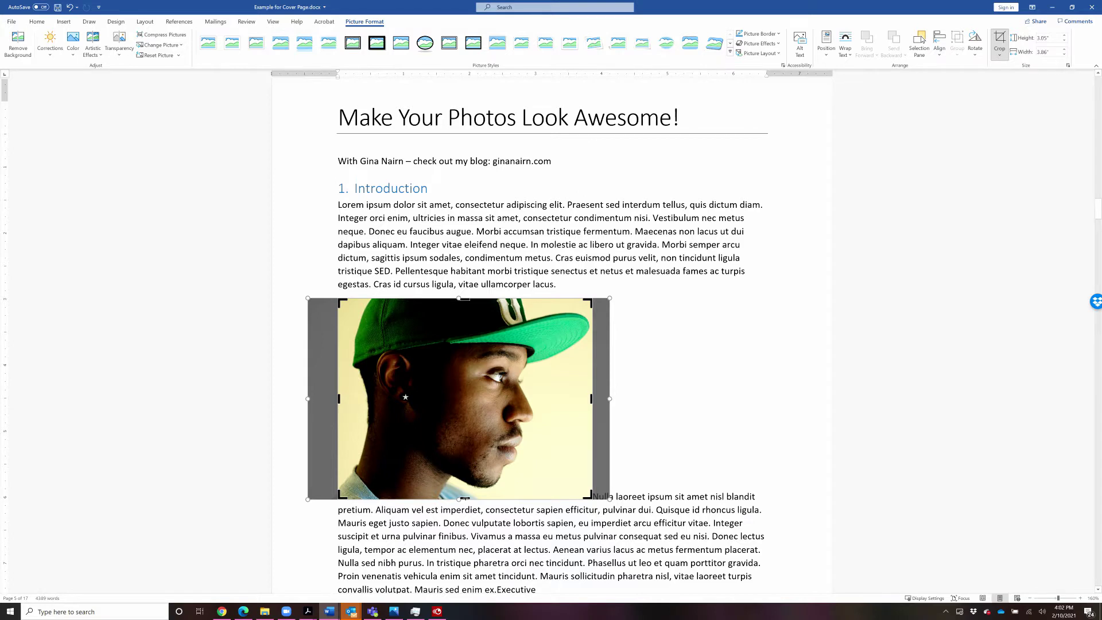
left_click_drag(465, 499, 465, 470)
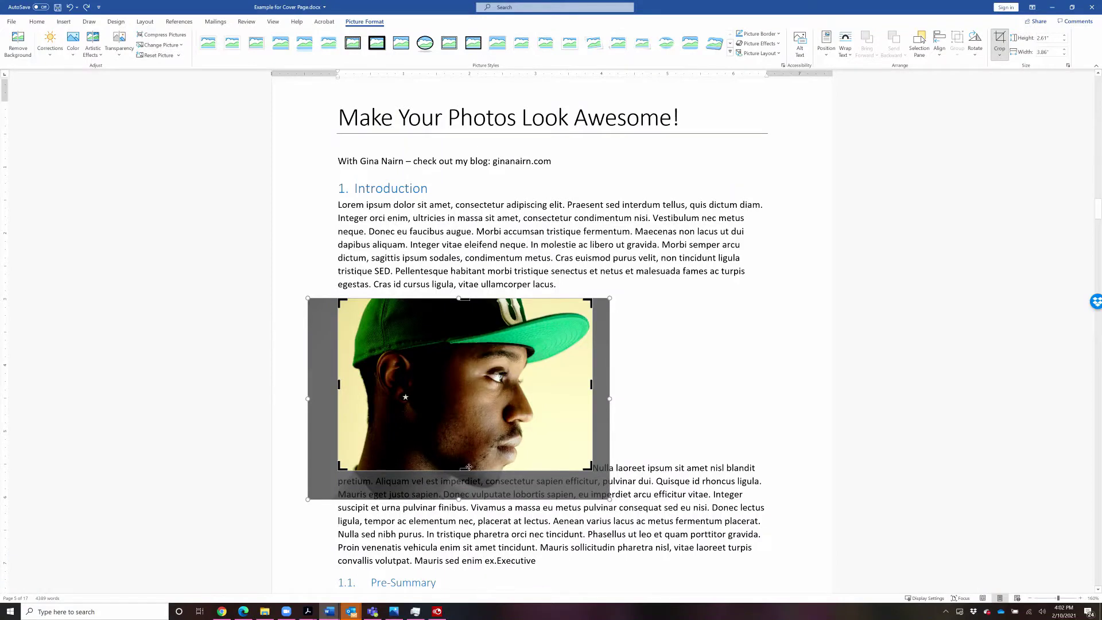
left_click_drag(465, 470, 466, 498)
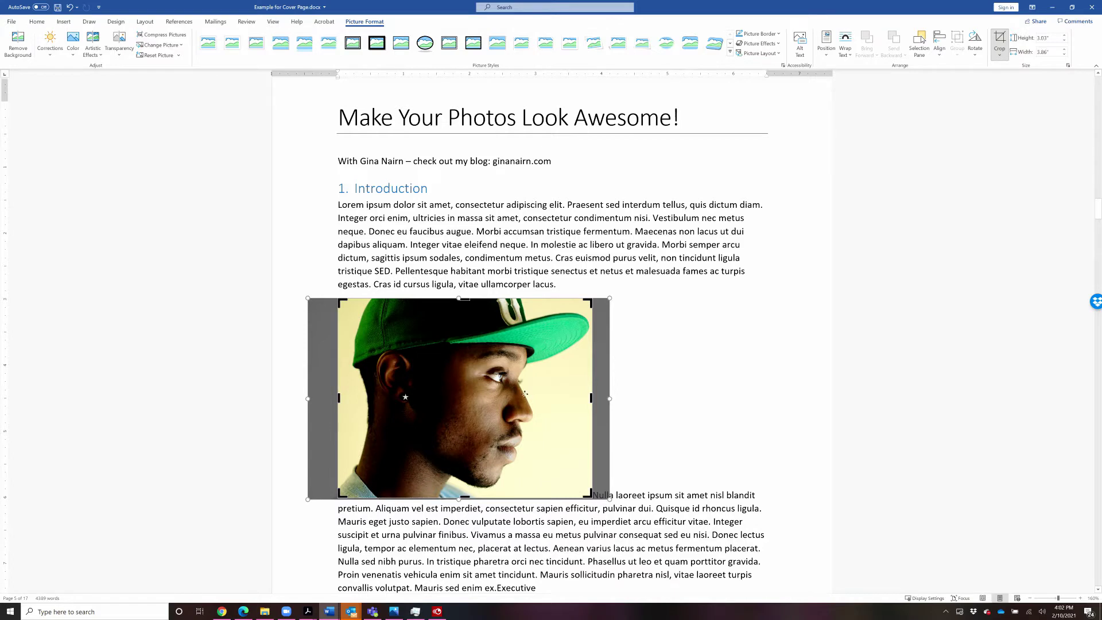
left_click(671, 385)
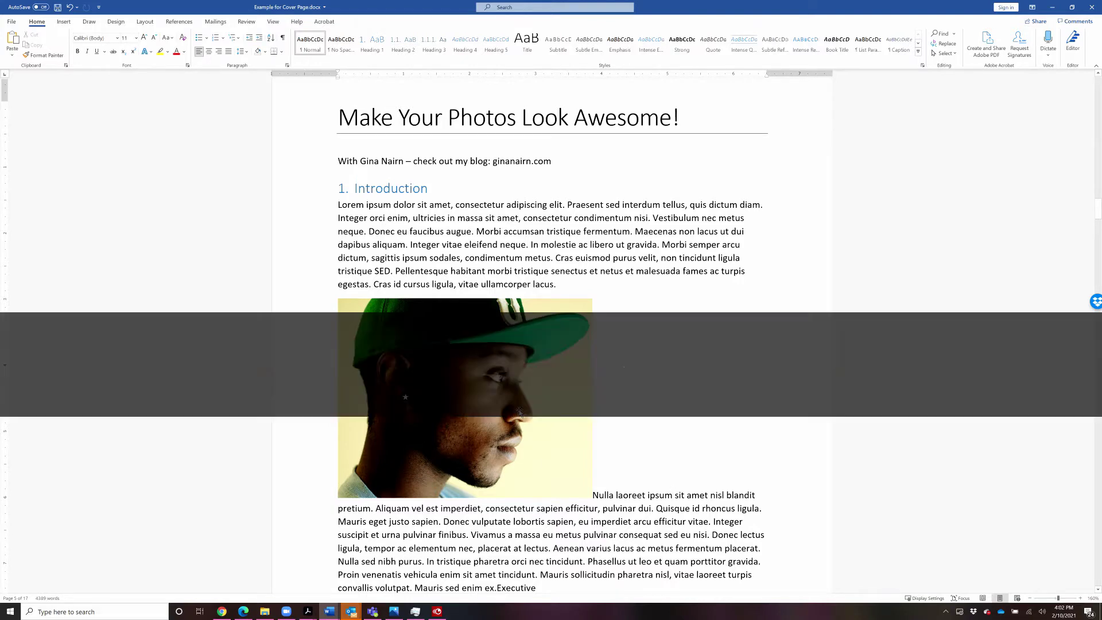
Step: Move the photo into the first Introduction paragraph, right after 'condimentum metus.'
left_click(519, 408)
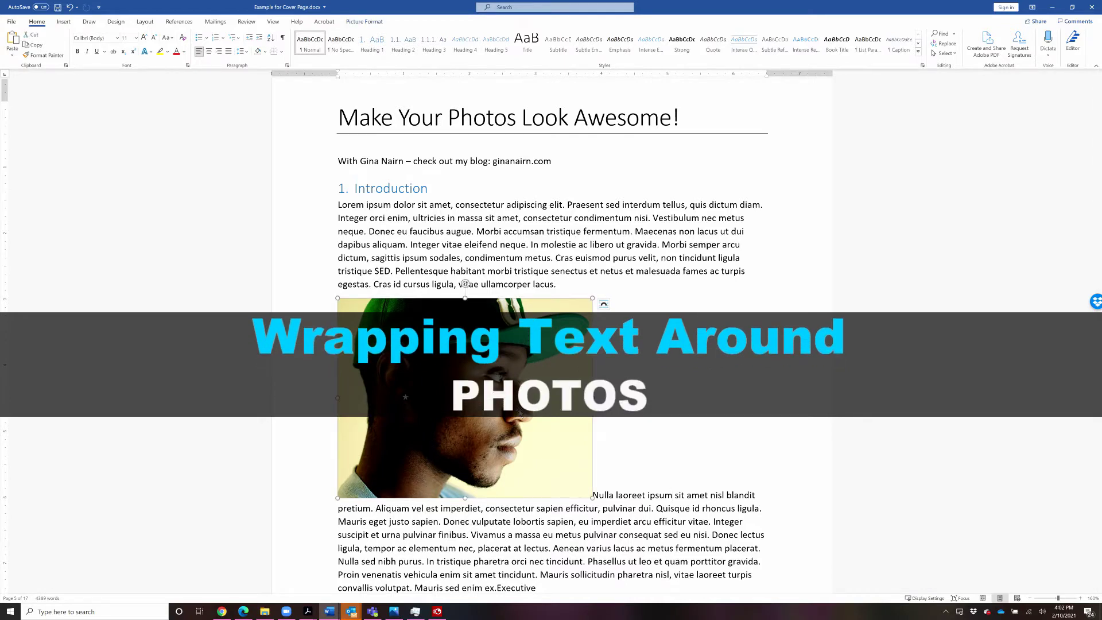
left_click_drag(513, 414, 556, 373)
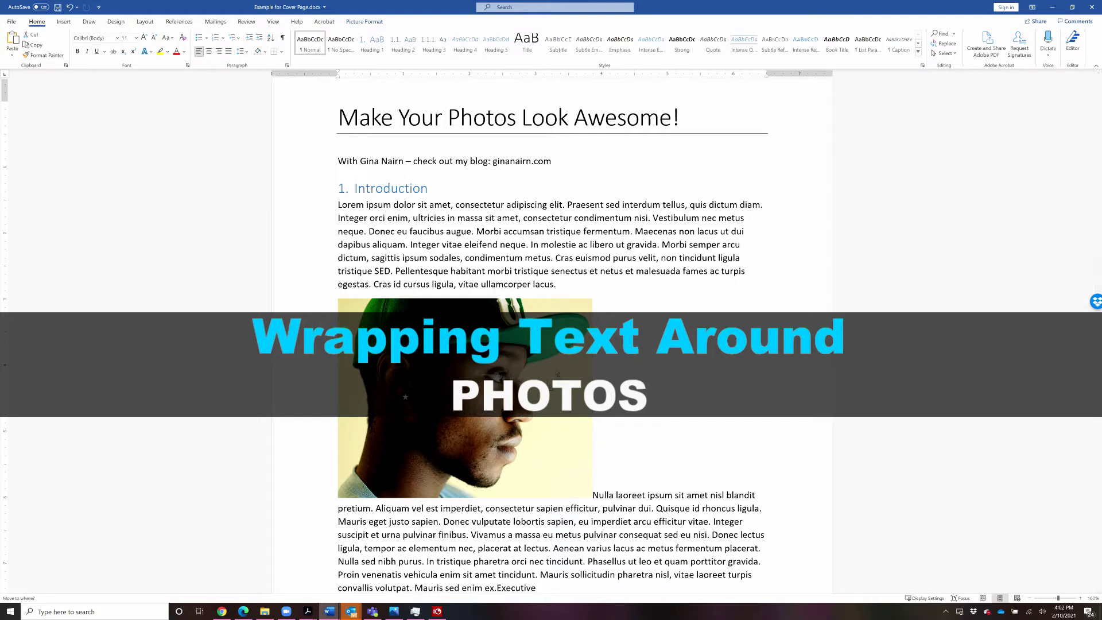
left_click_drag(517, 307, 387, 284)
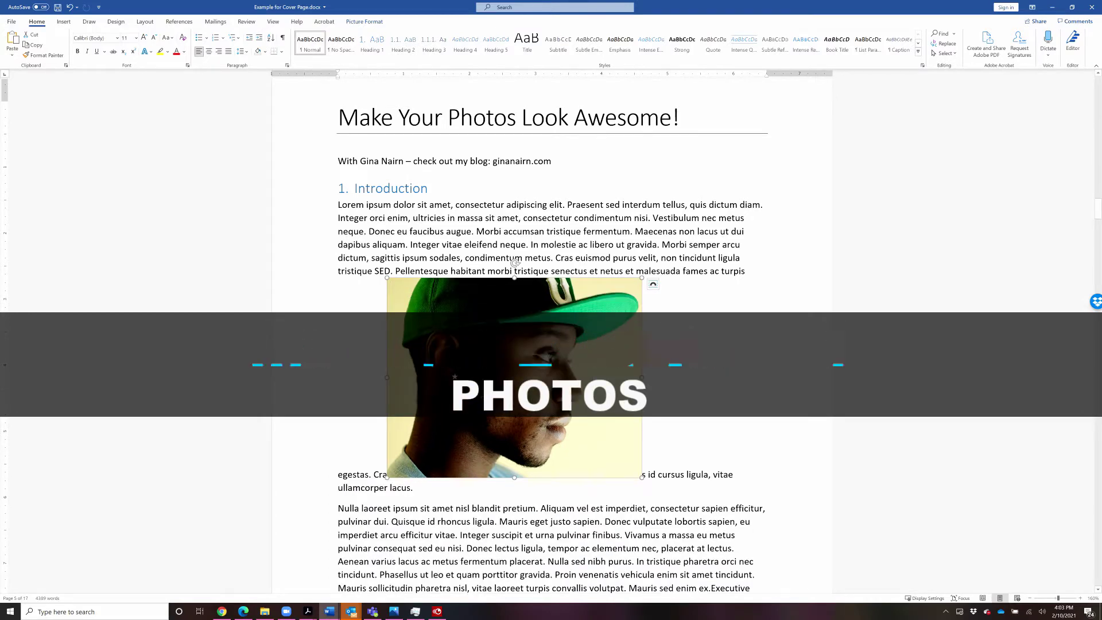
left_click_drag(540, 305, 558, 259)
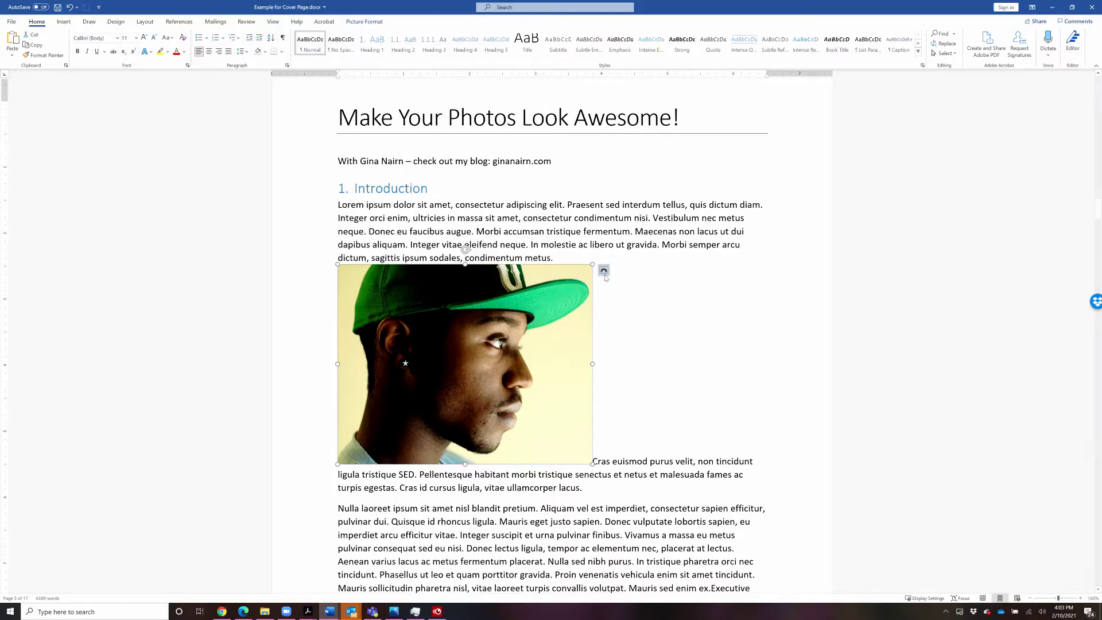
Step: Set the photo's text wrapping to Square so the paragraph runs down its right side
left_click(604, 271)
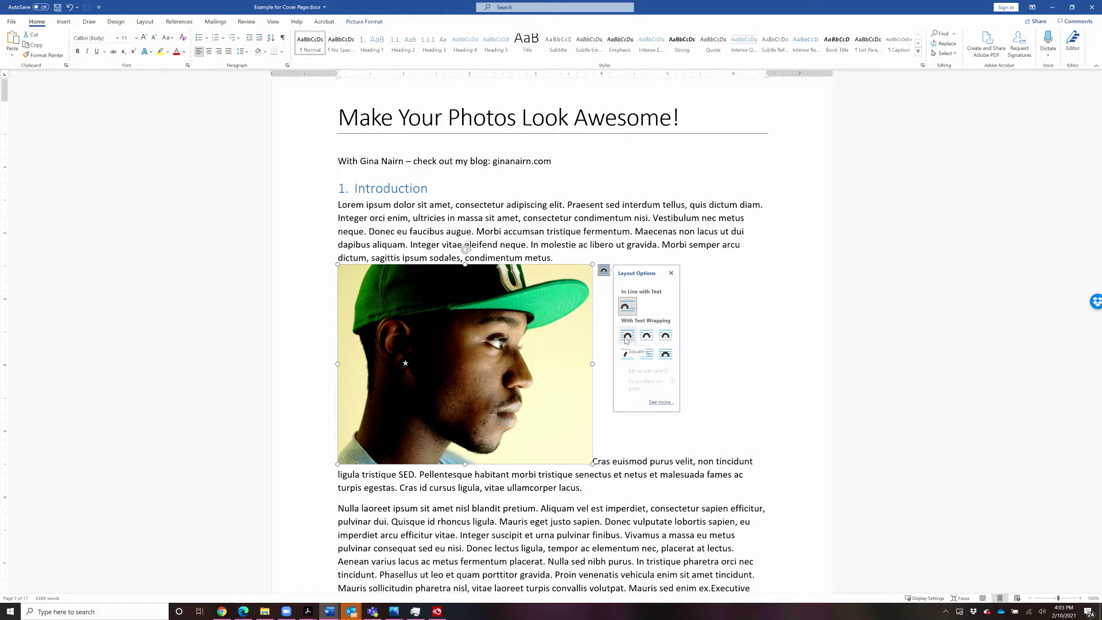
left_click(626, 340)
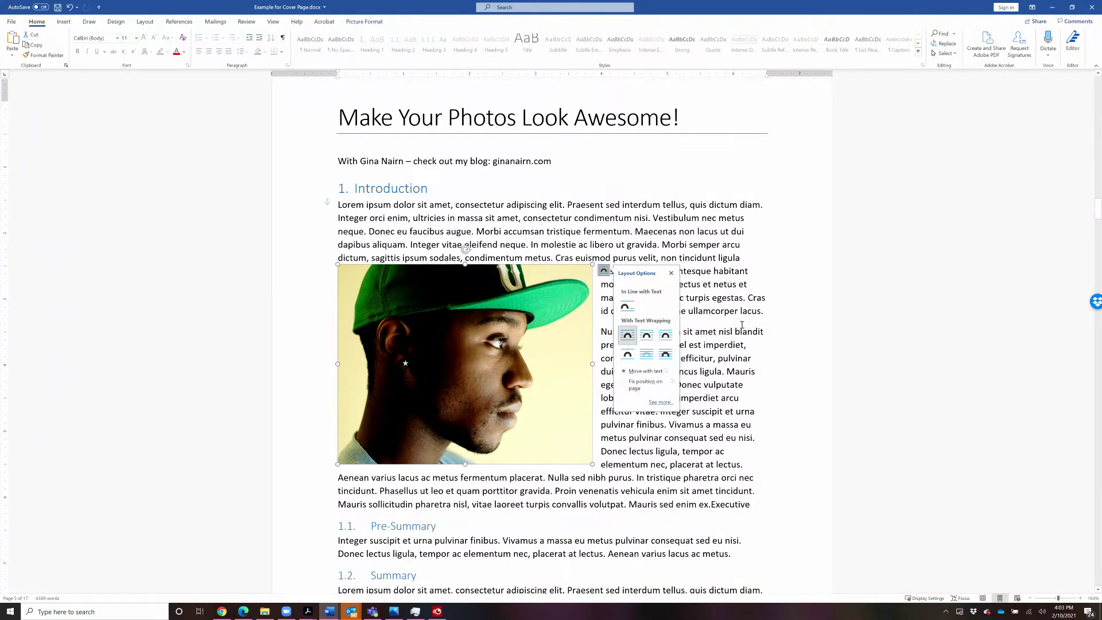
left_click(765, 317)
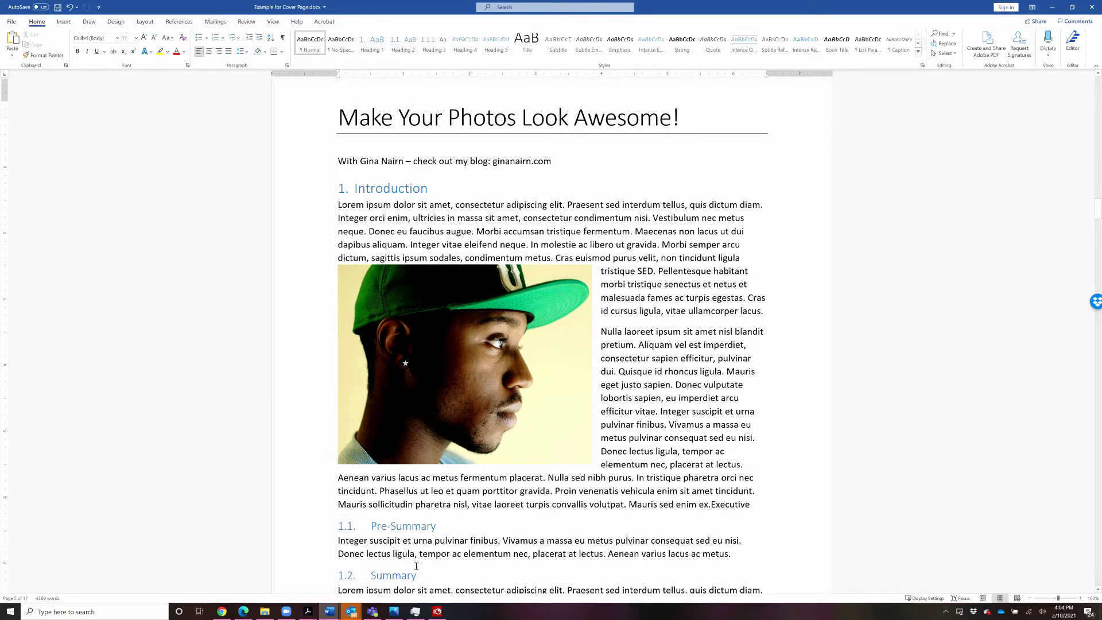
left_click(584, 275)
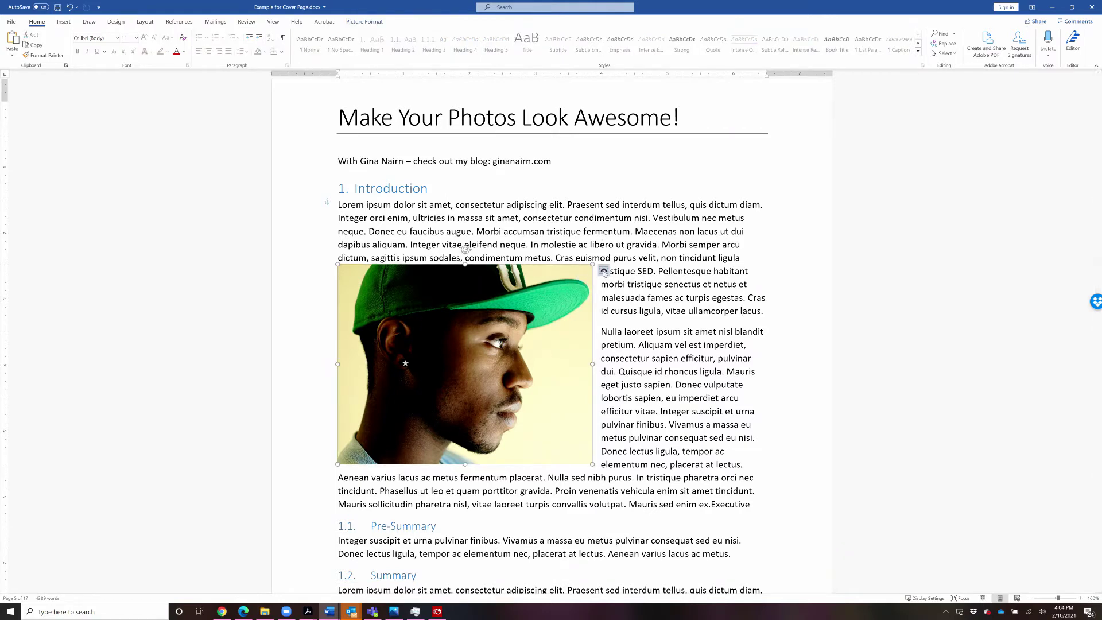
left_click(604, 271)
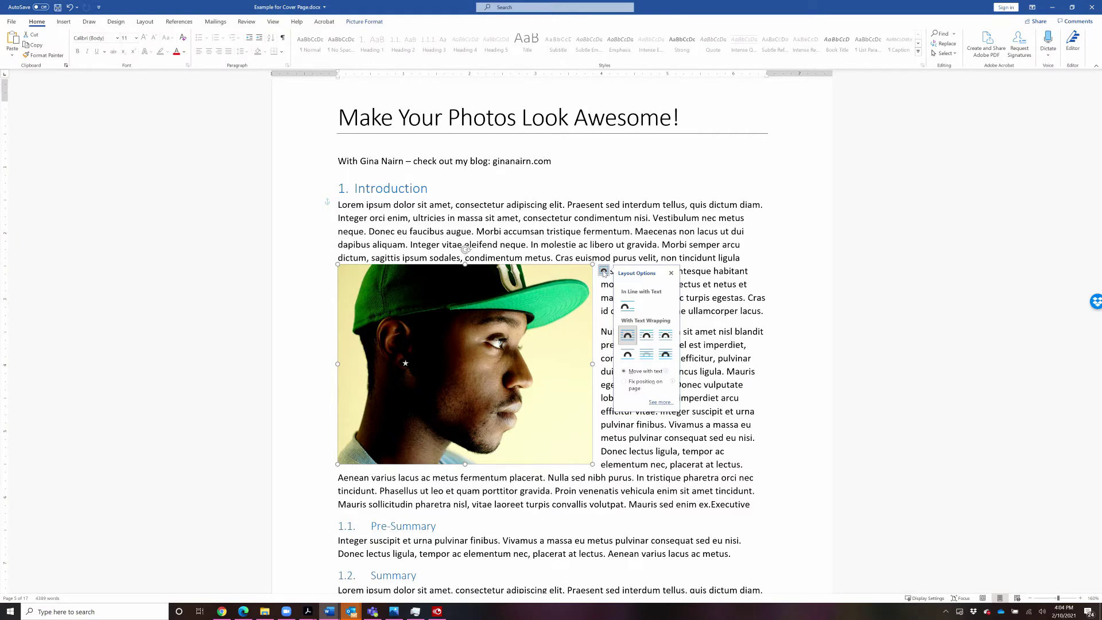
left_click(646, 337)
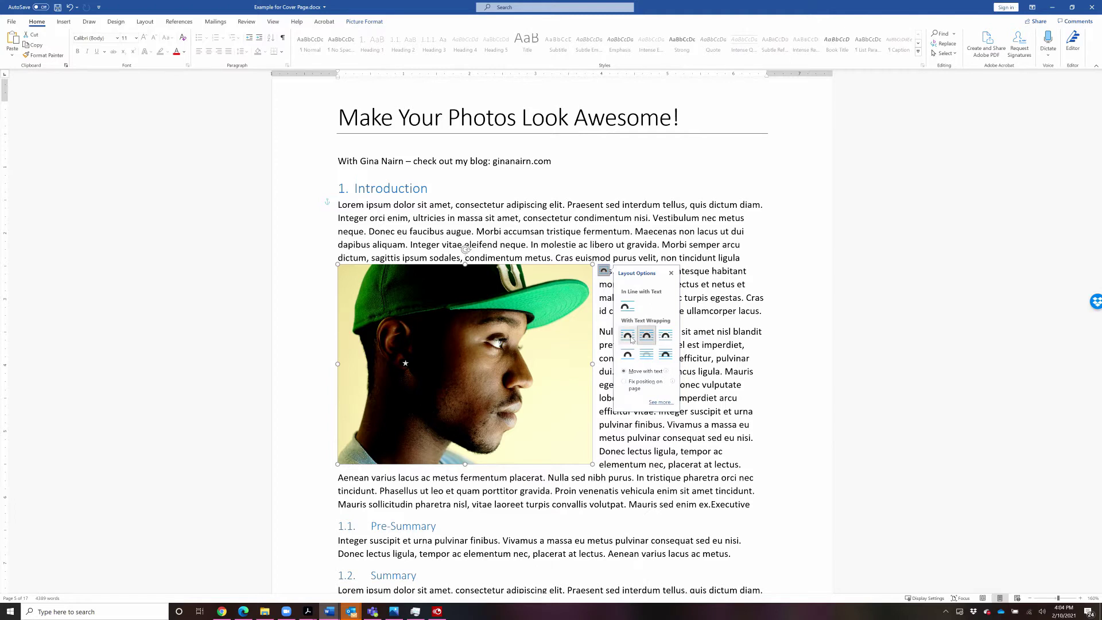
left_click(630, 338)
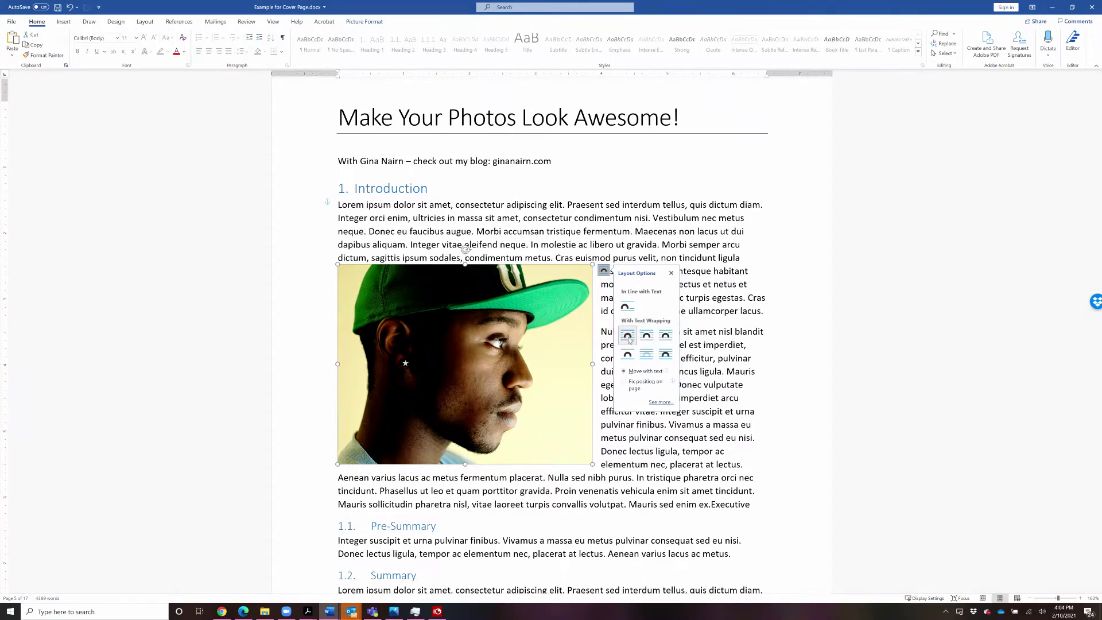
left_click(646, 338)
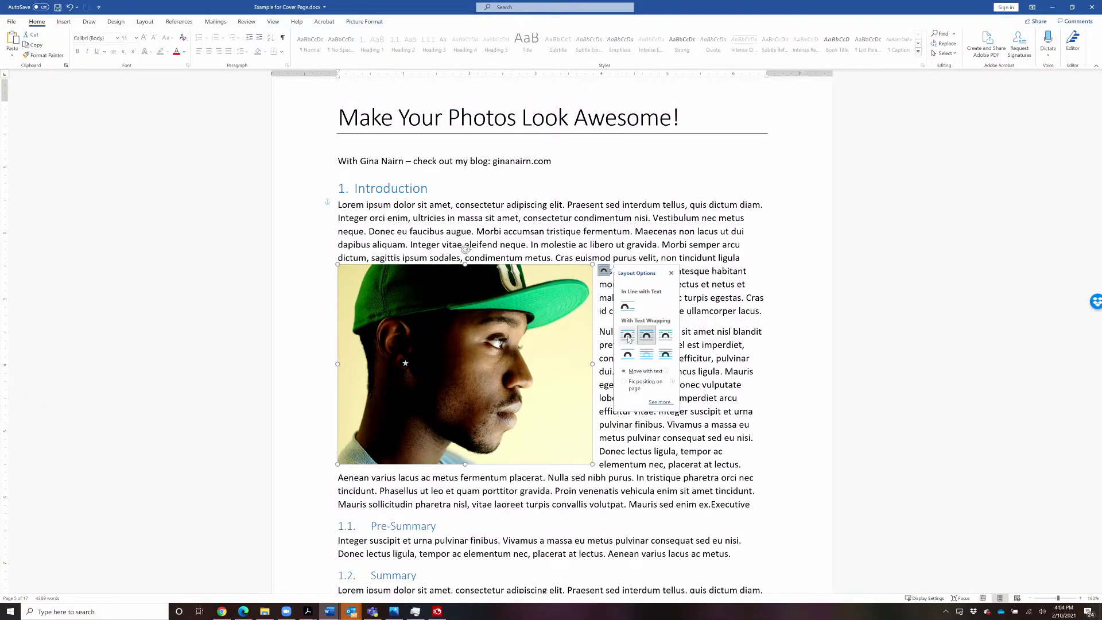
left_click(628, 337)
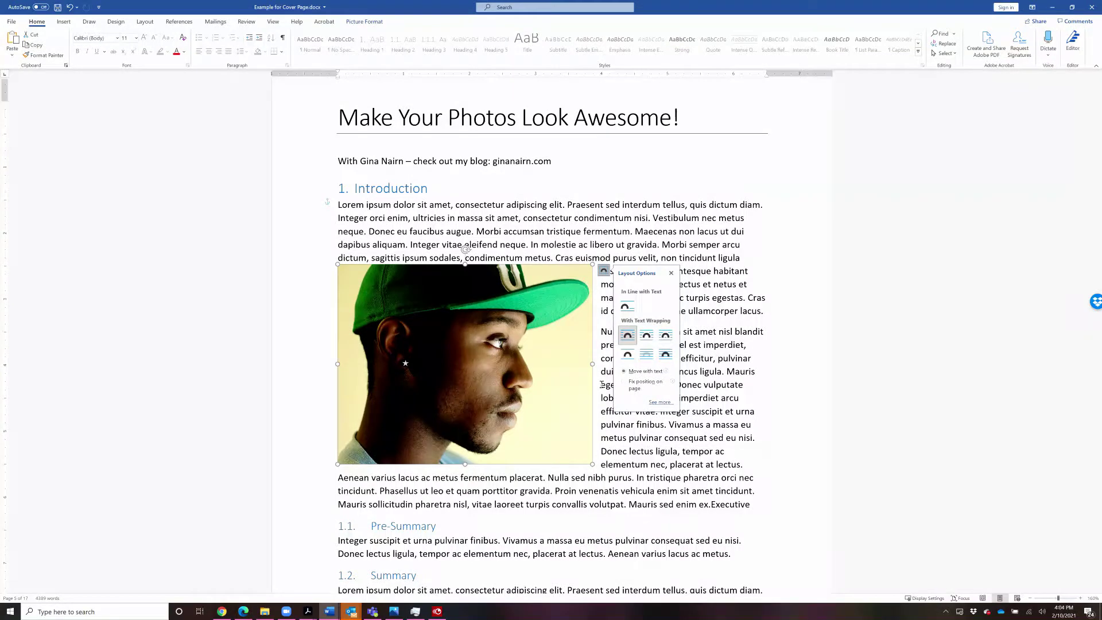
left_click(643, 438)
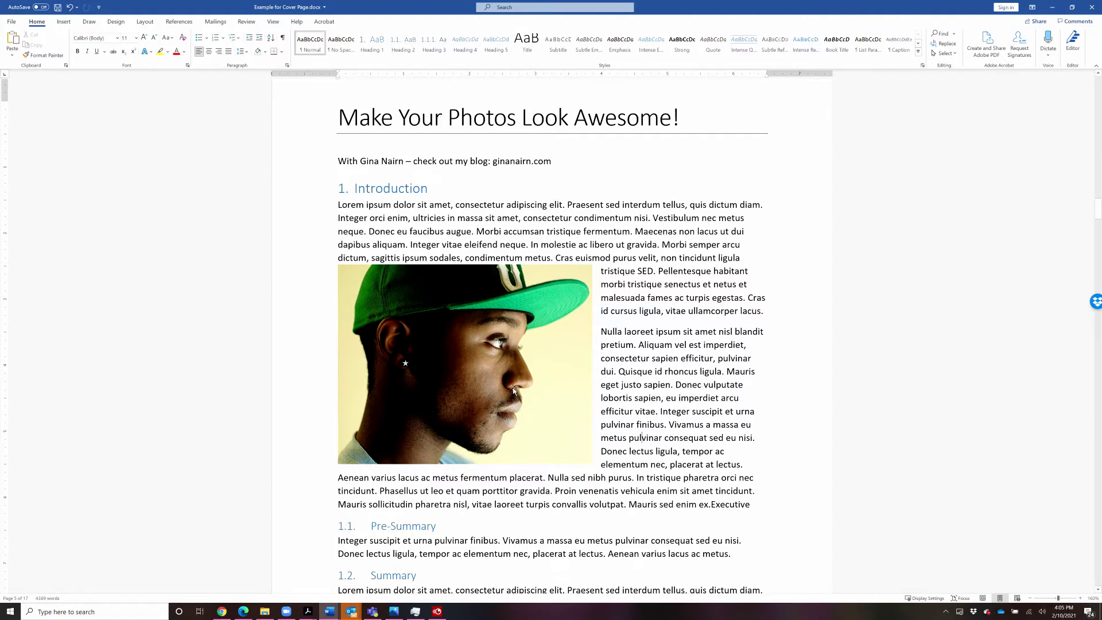
right_click(470, 369)
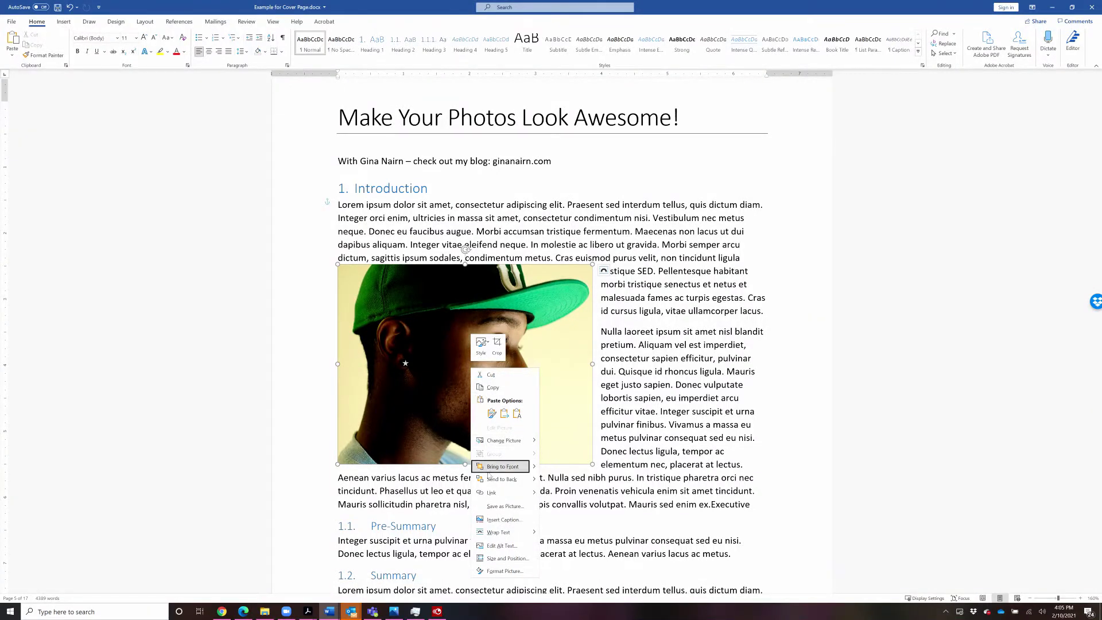
Step: Set the photo's absolute width to 3", letting the height scale to 2.35"
left_click(499, 560)
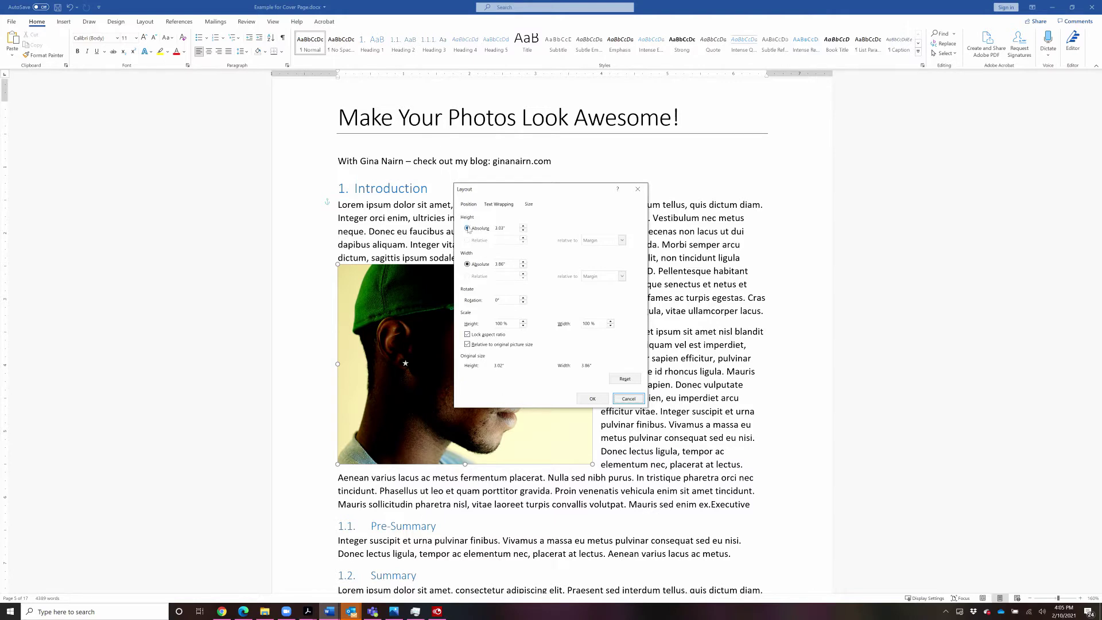
double_click(507, 264)
type("3")
key("Tab")
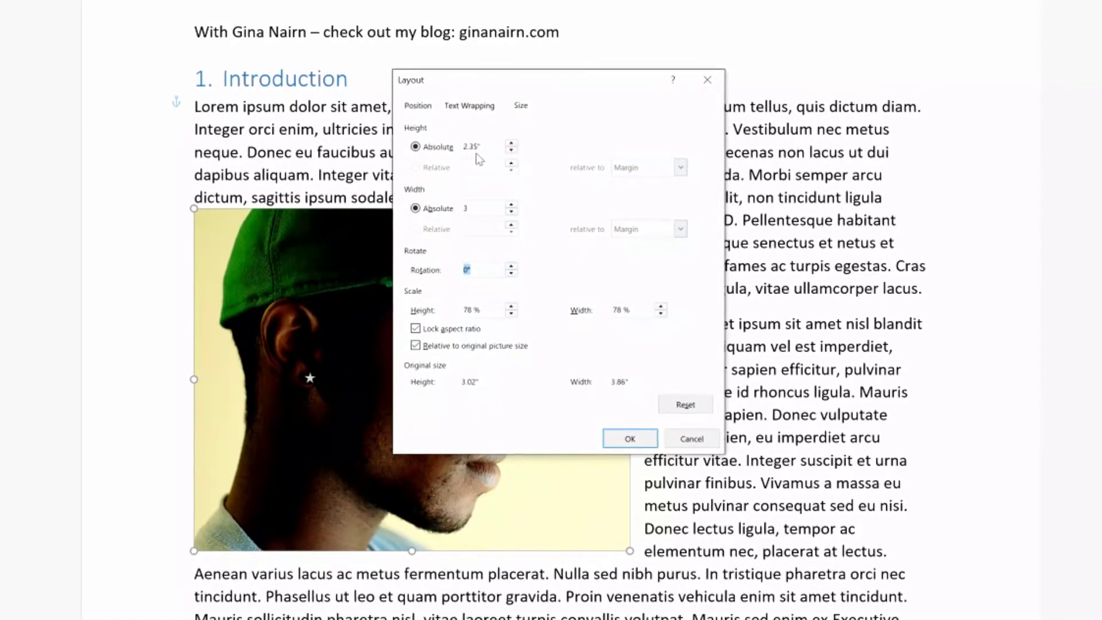
left_click(629, 431)
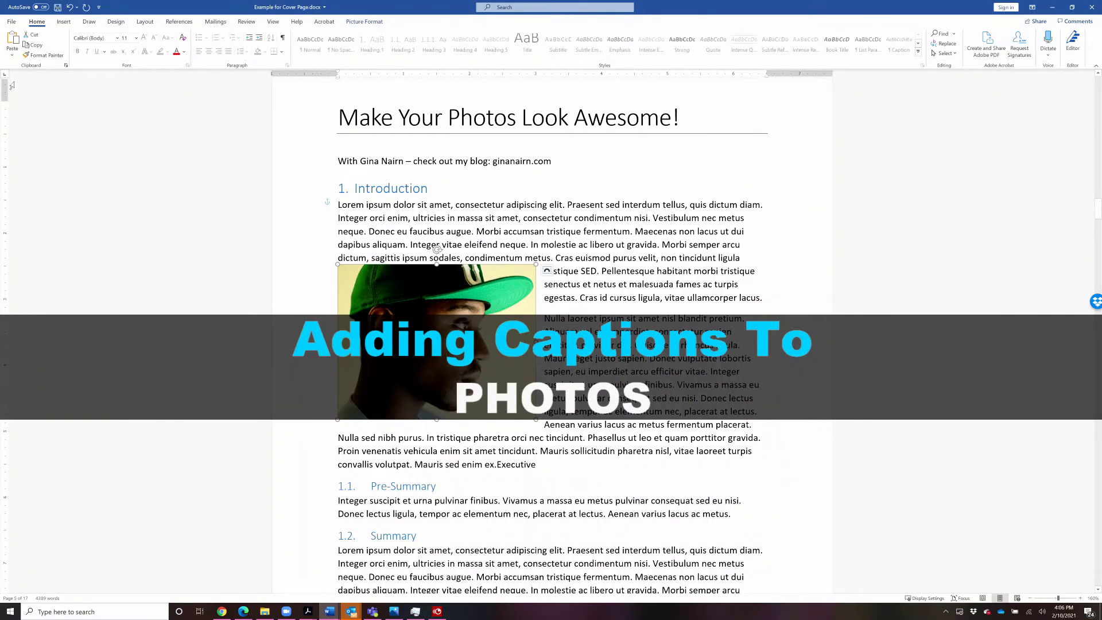
Step: Switch the ribbon to the References tab
left_click(186, 25)
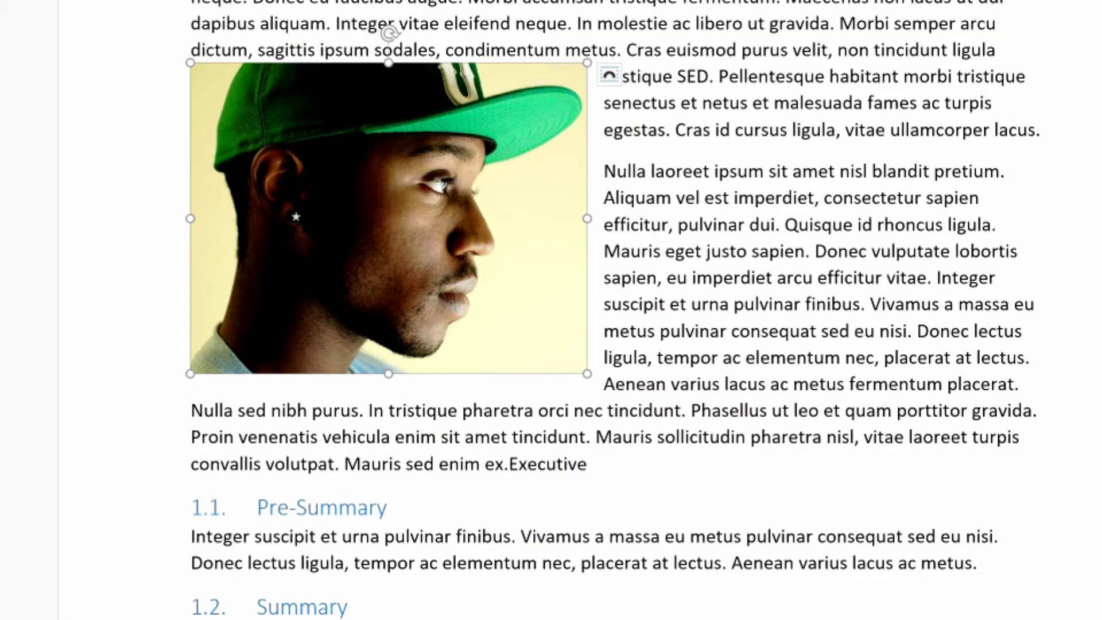
Step: Begin a caption for the photo using the Figure label
right_click(426, 265)
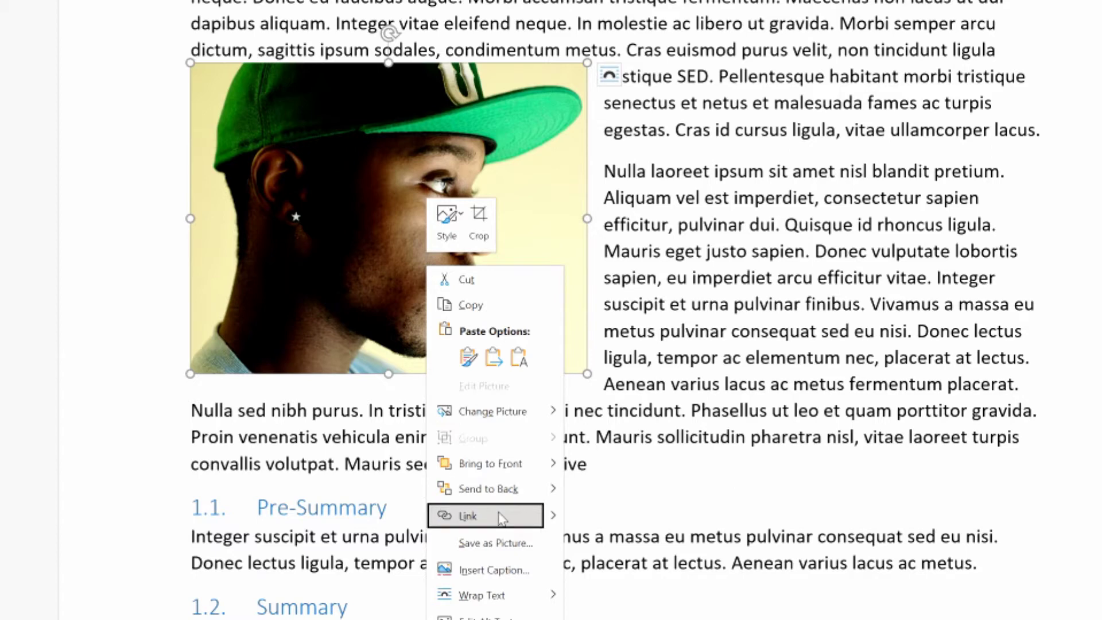
left_click(491, 570)
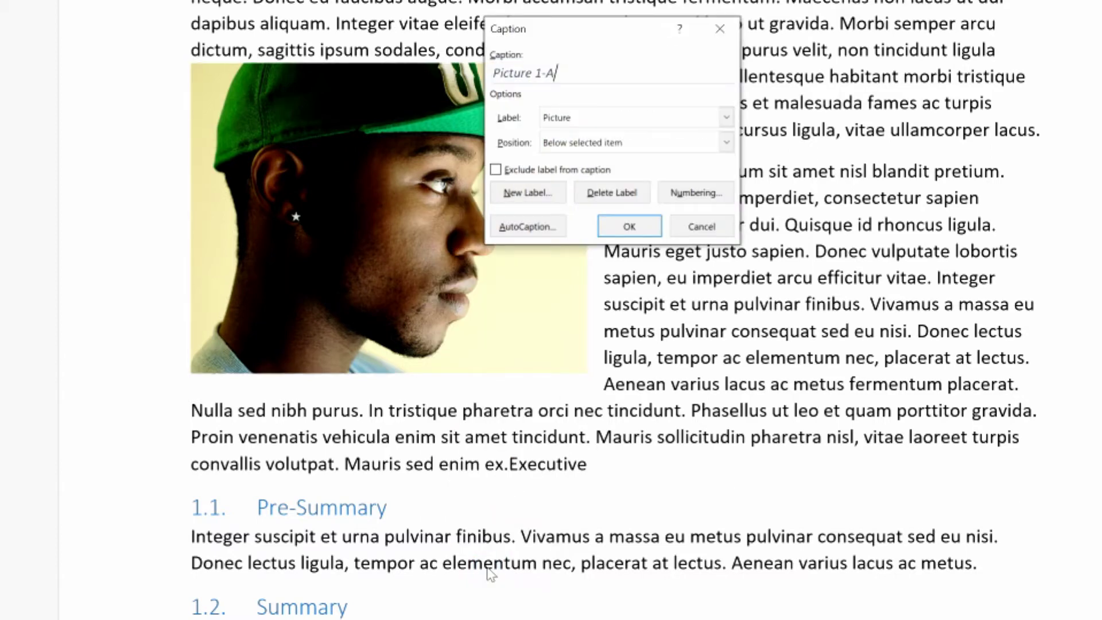
left_click(630, 120)
left_click(573, 141)
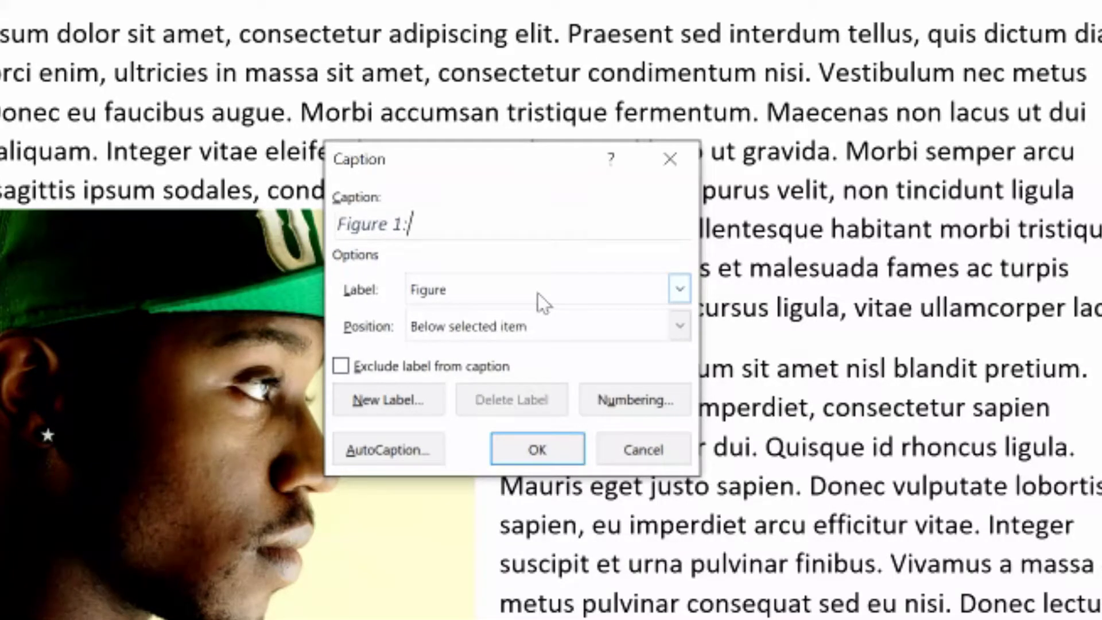
Step: Caption the photo 'Figure 1: Ballcaps Inc sold 300,000 of these green ballcaps in Fiscal Year 2021.'
key("BackSpace")
type("-")
key("BackSpace")
key("BackSpace")
key("BackSpace")
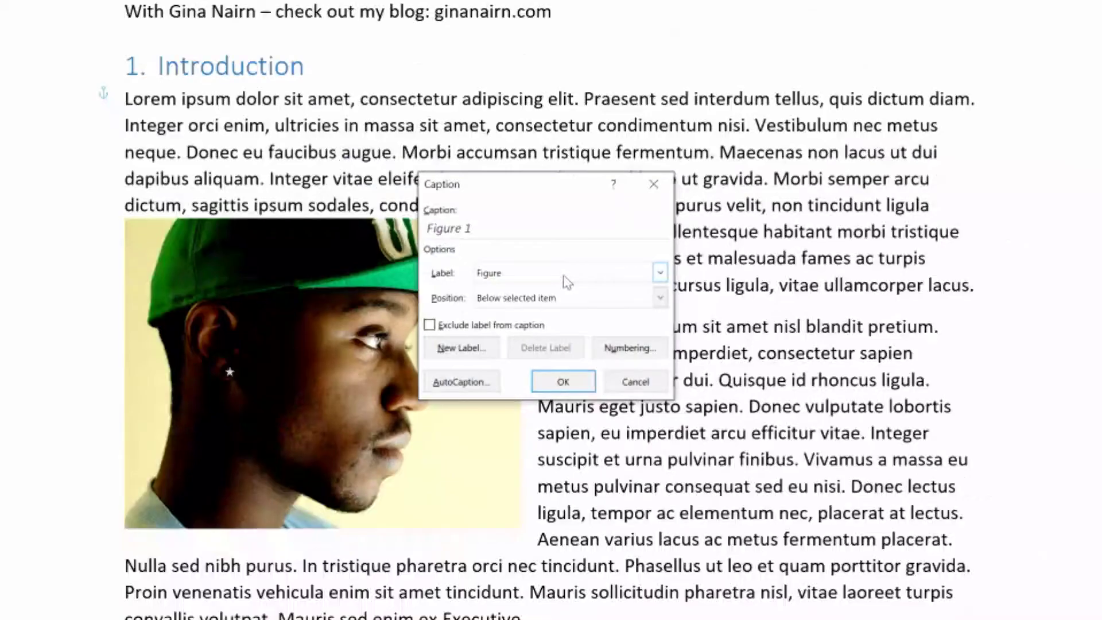
type(":")
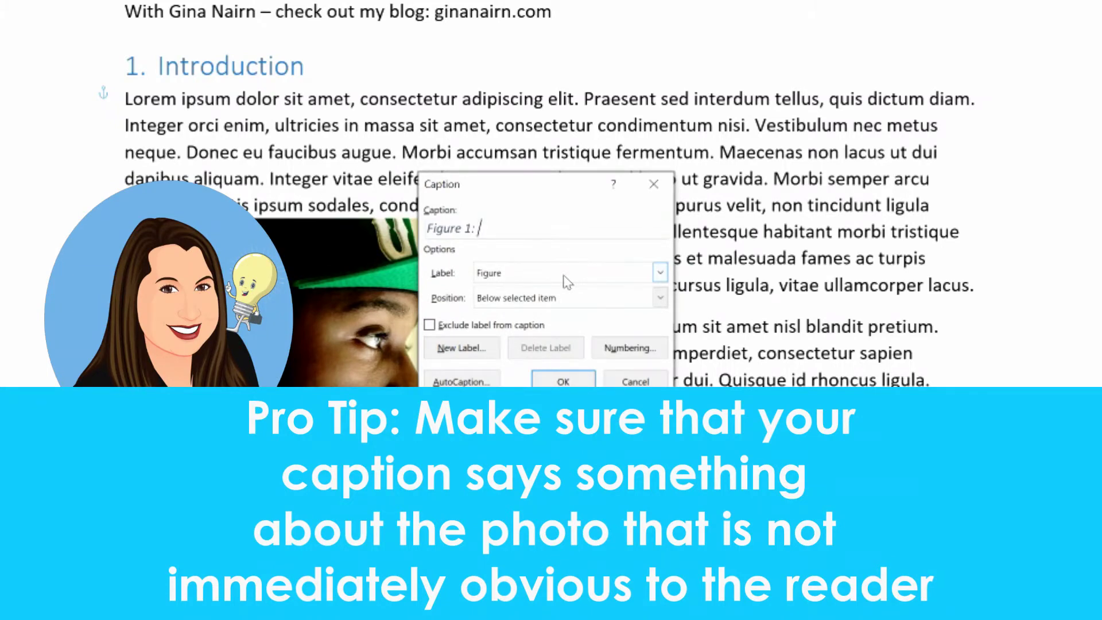
type("Man in ba")
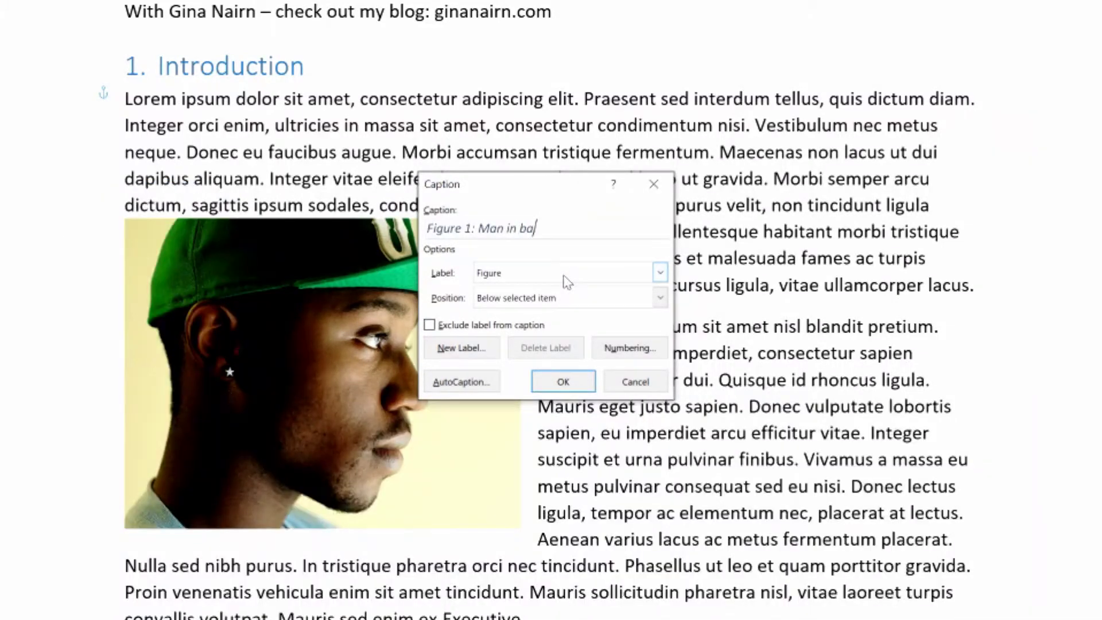
type("ll cap")
key("ctrl+shift+Left")
key("ctrl+shift+Left")
key("ctrl+shift+Left")
key("ctrl+shift+Left")
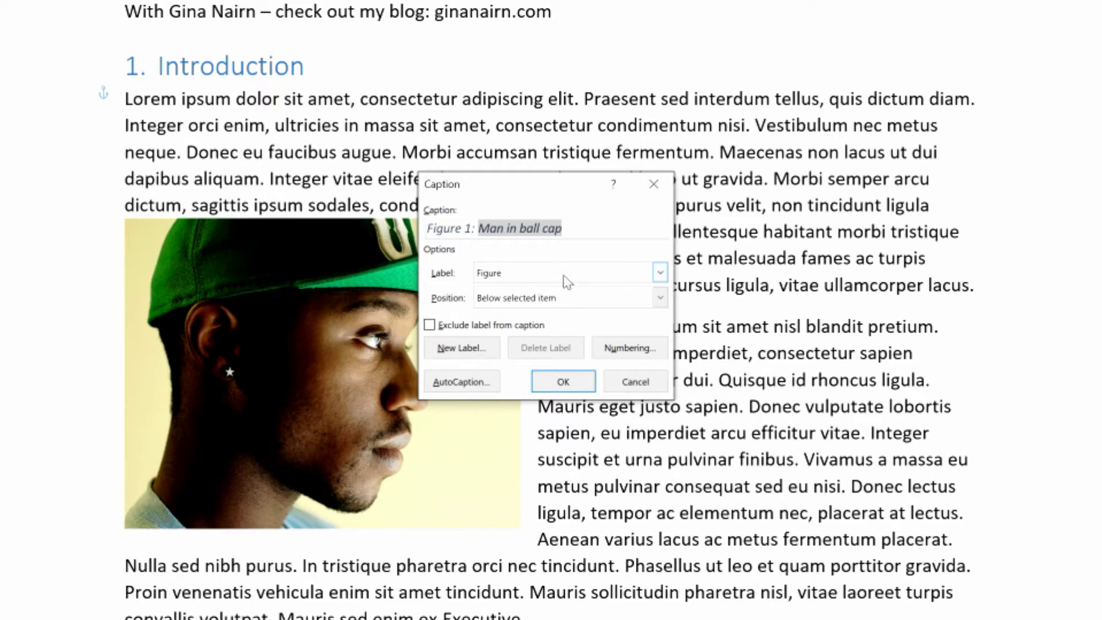
type("Ballcap")
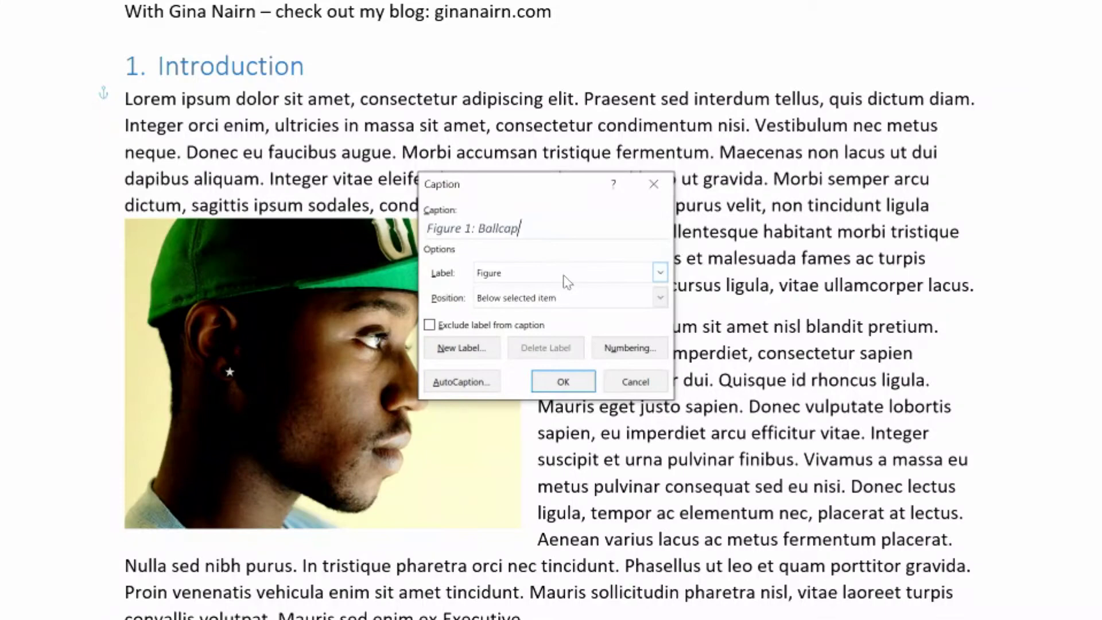
type("s Inc sold 300,000 of ")
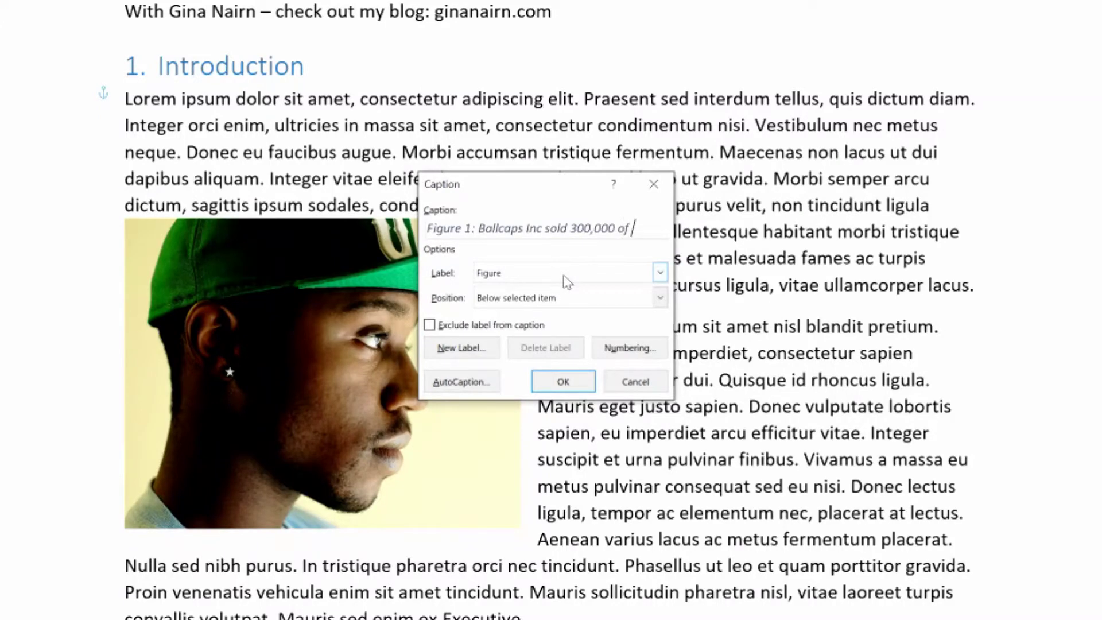
type("these green")
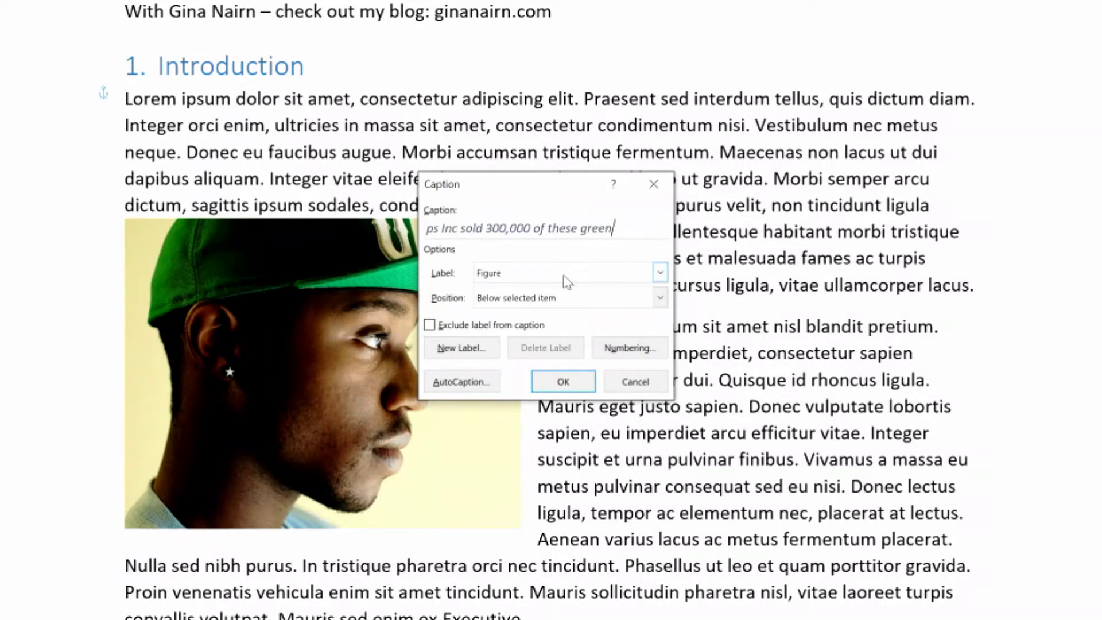
type(" ballcaps in Fiscal ")
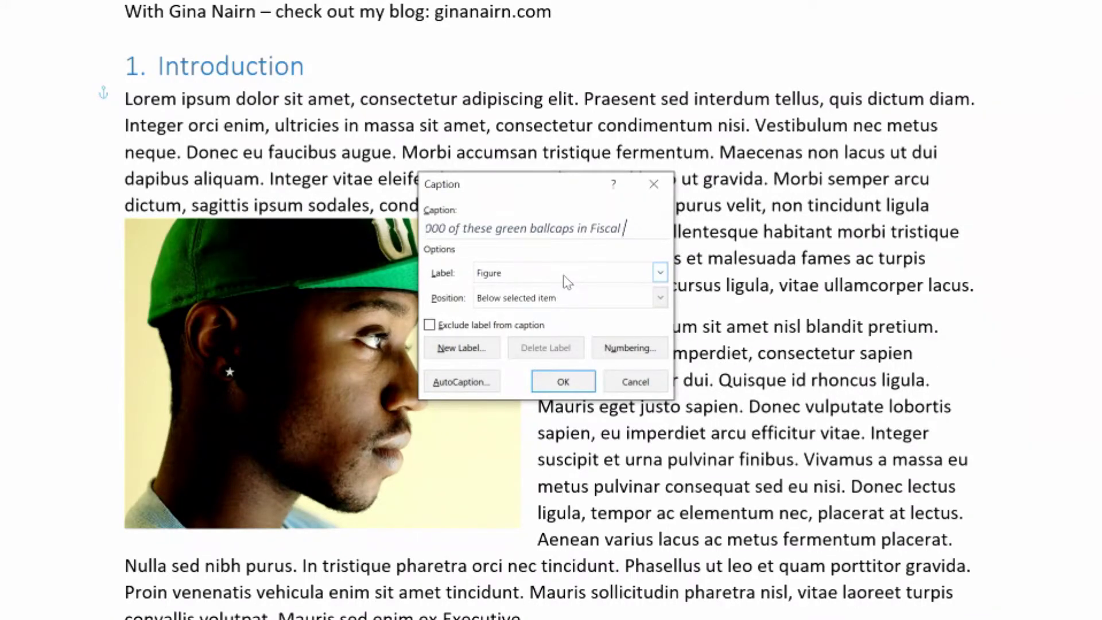
type("Year 2021.")
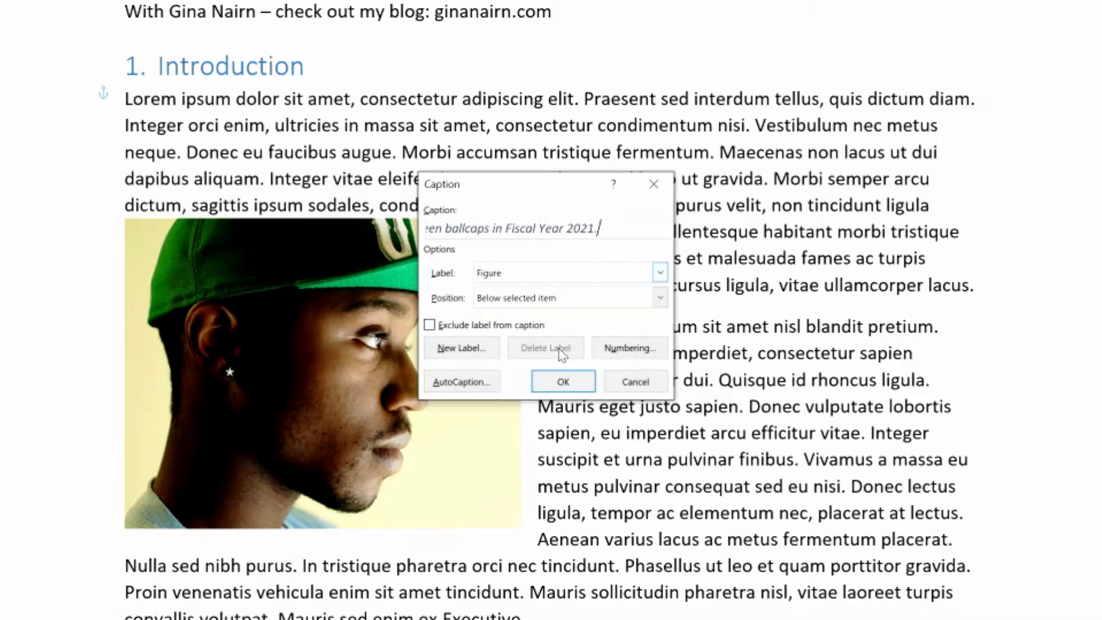
Step: Insert the 'Figure 1' caption under the ballcap photo and start setting up a Report Pic label
left_click(563, 381)
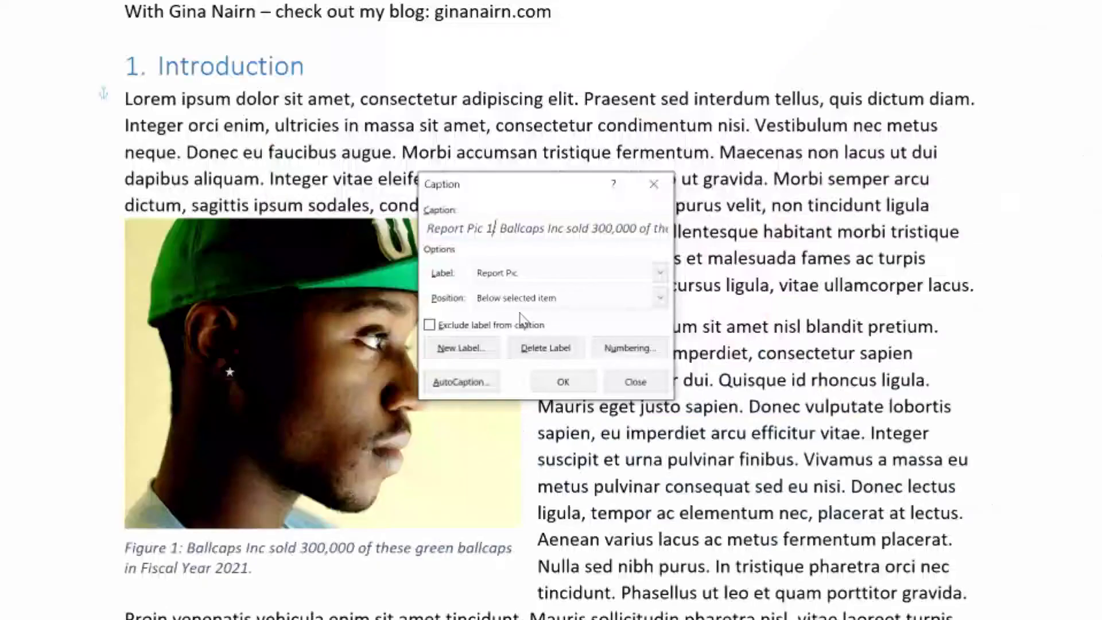
left_click(630, 348)
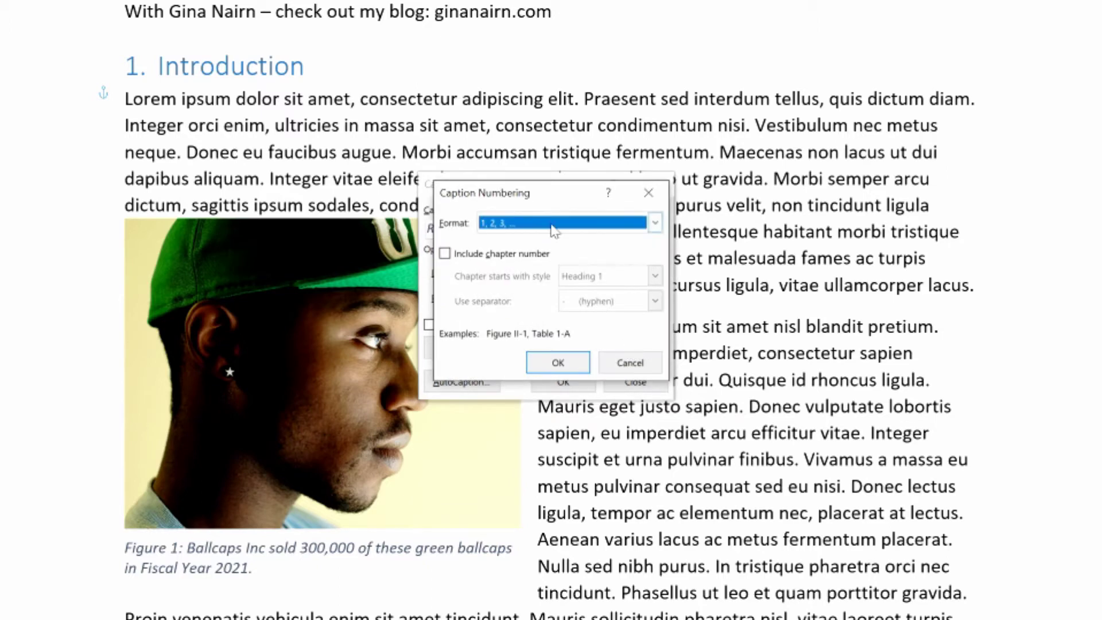
Step: Number Report Pic captions with A, B, C letters plus chapter number, inserting 'Report Pic 1-A'
left_click(552, 225)
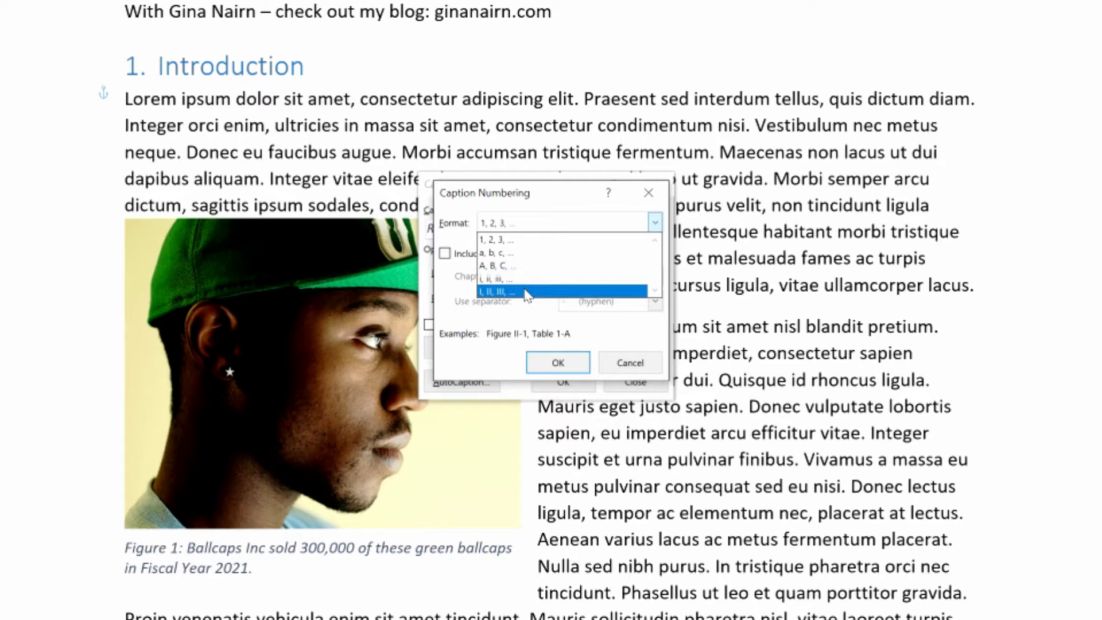
left_click(517, 266)
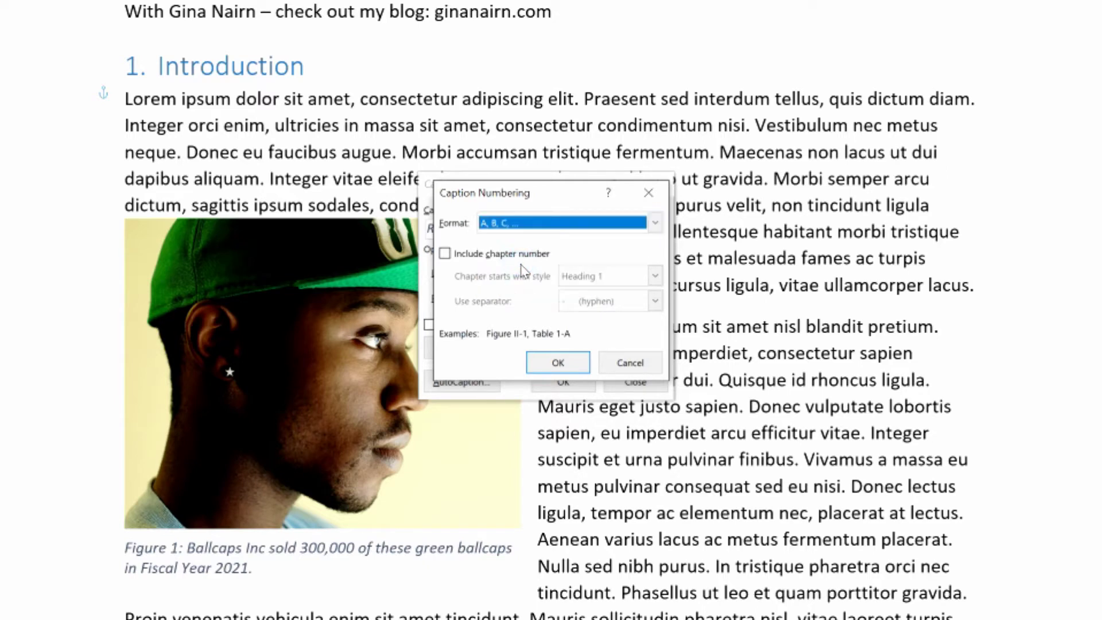
left_click(560, 366)
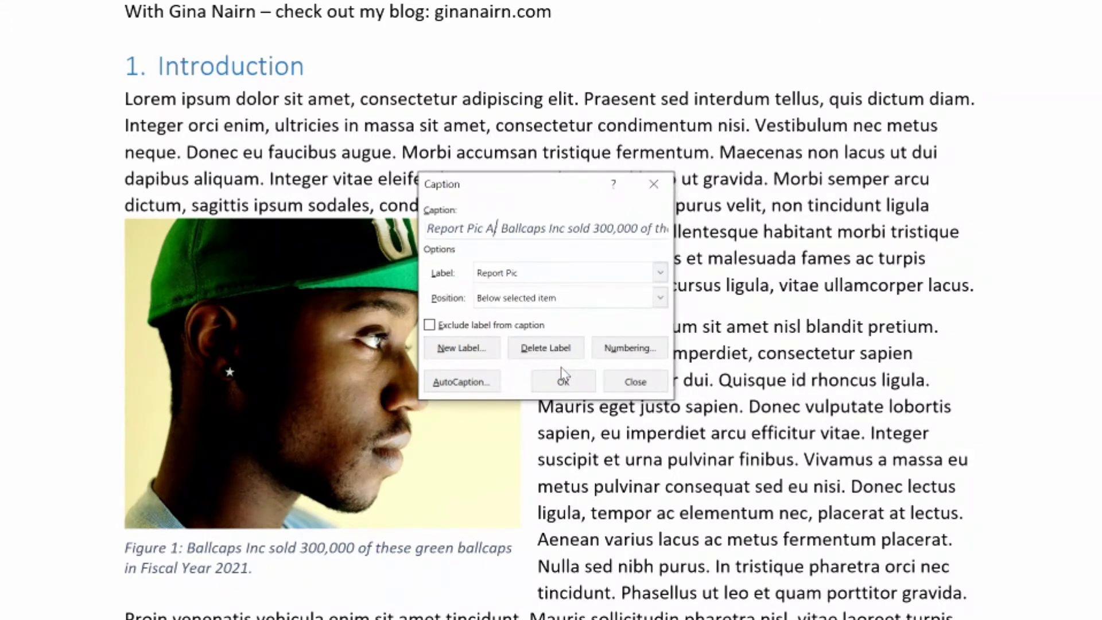
left_click(616, 353)
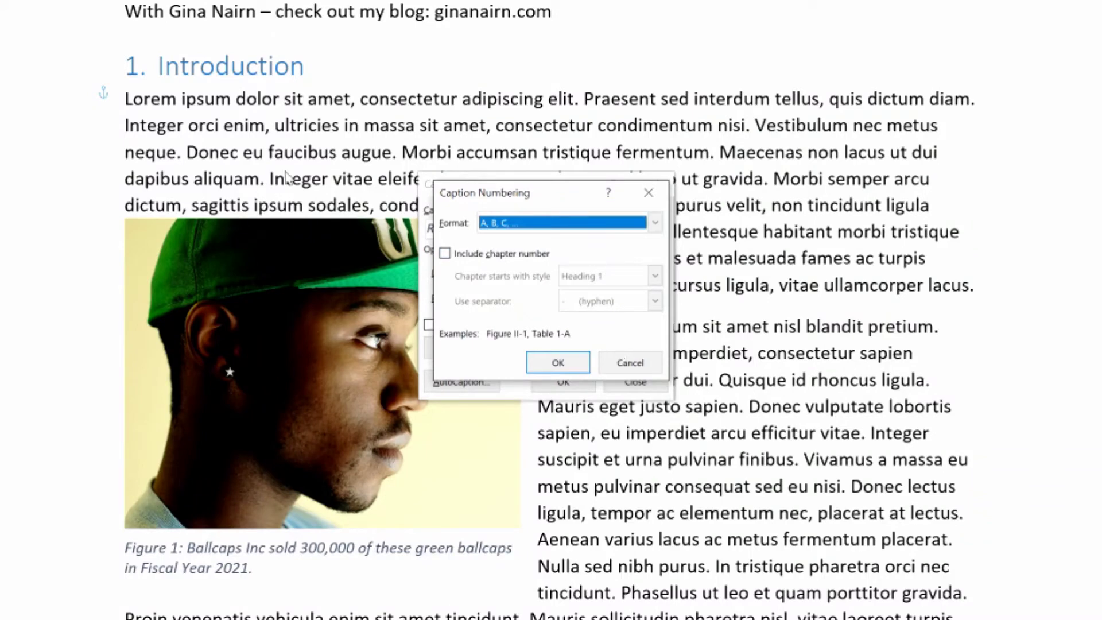
left_click(445, 254)
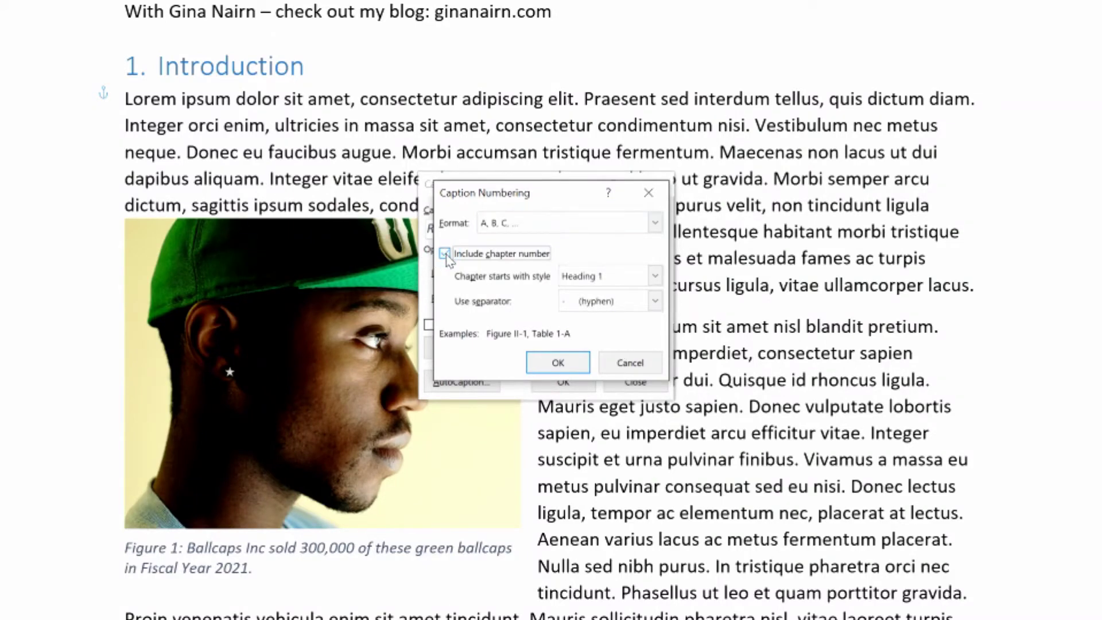
left_click(564, 362)
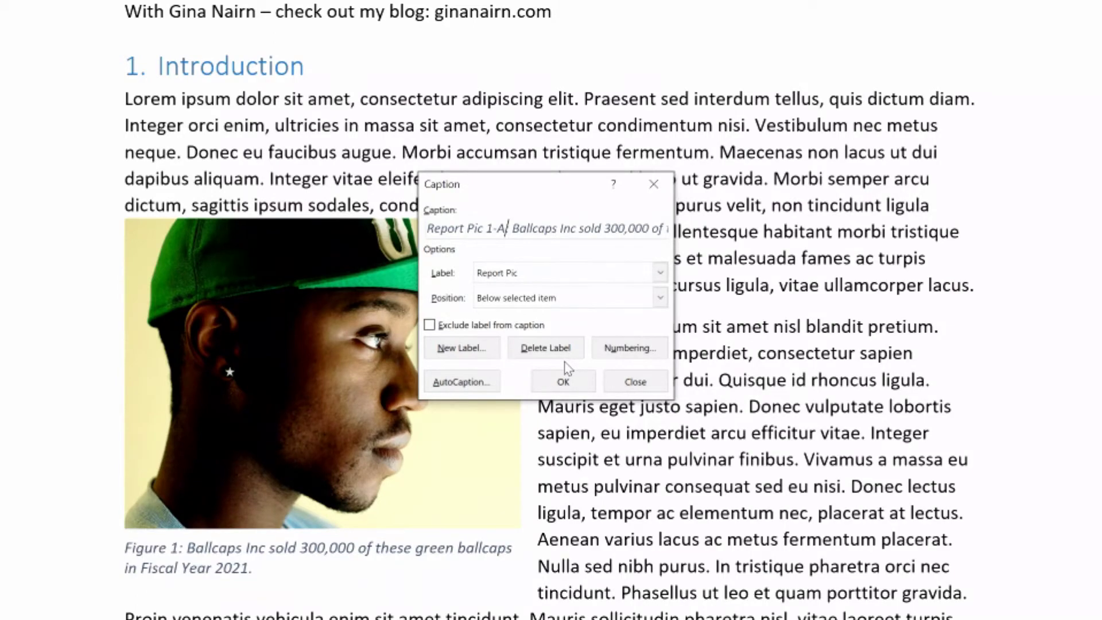
left_click(564, 382)
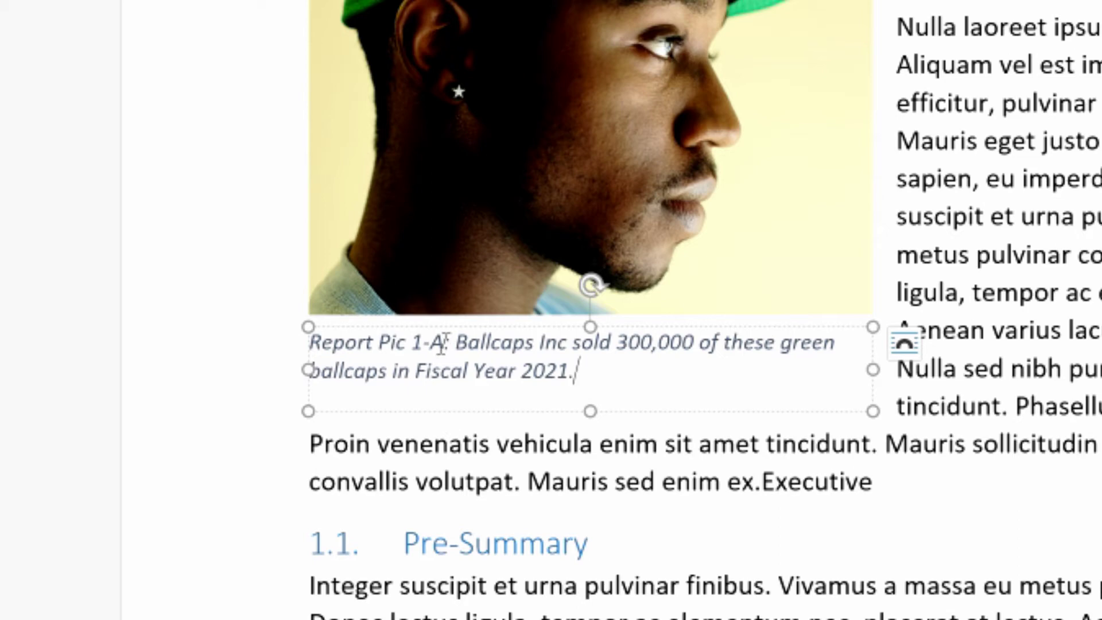
Step: Return to the body text, deselecting the new Report Pic 1-A caption
left_click(597, 445)
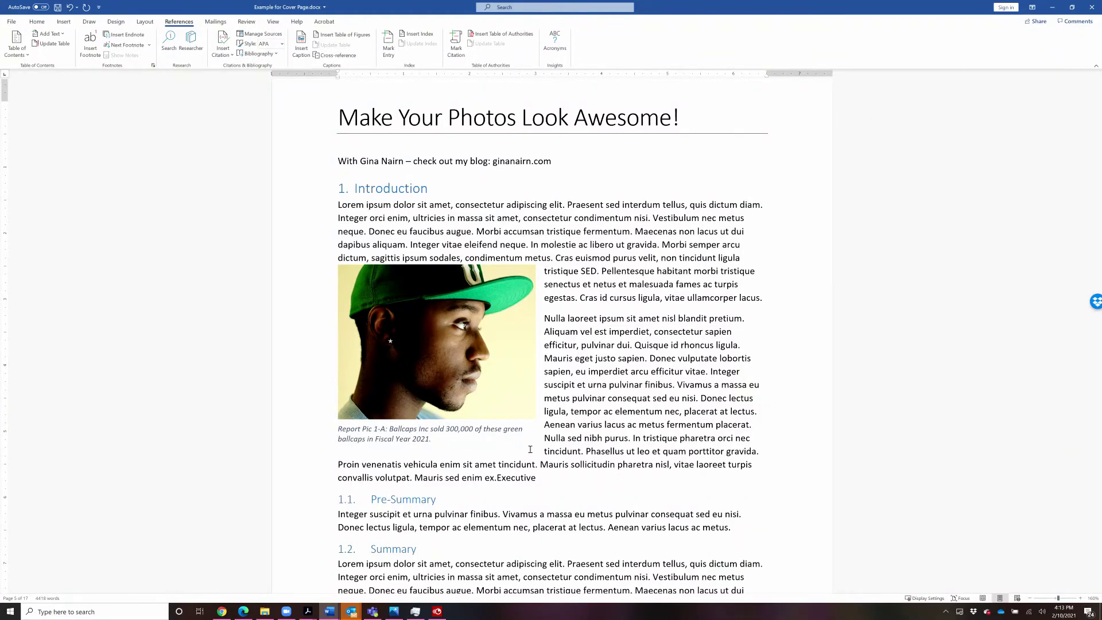
Step: Insert all four photos from the Photos folder together into the Methodology section
scroll(530, 450, "down", 8)
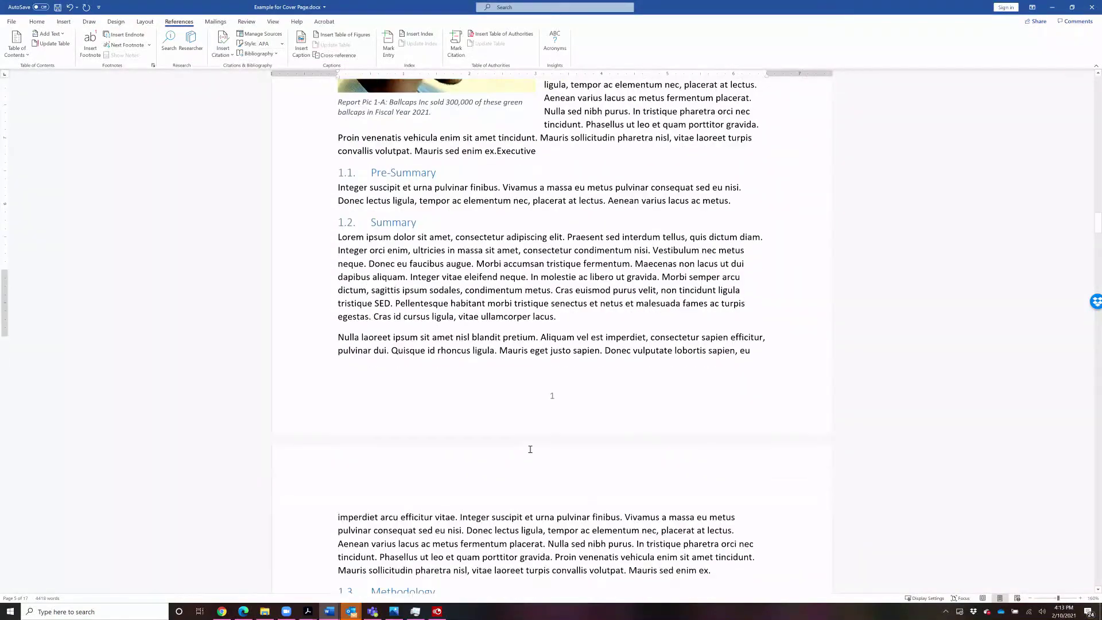
scroll(531, 449, "down", 5)
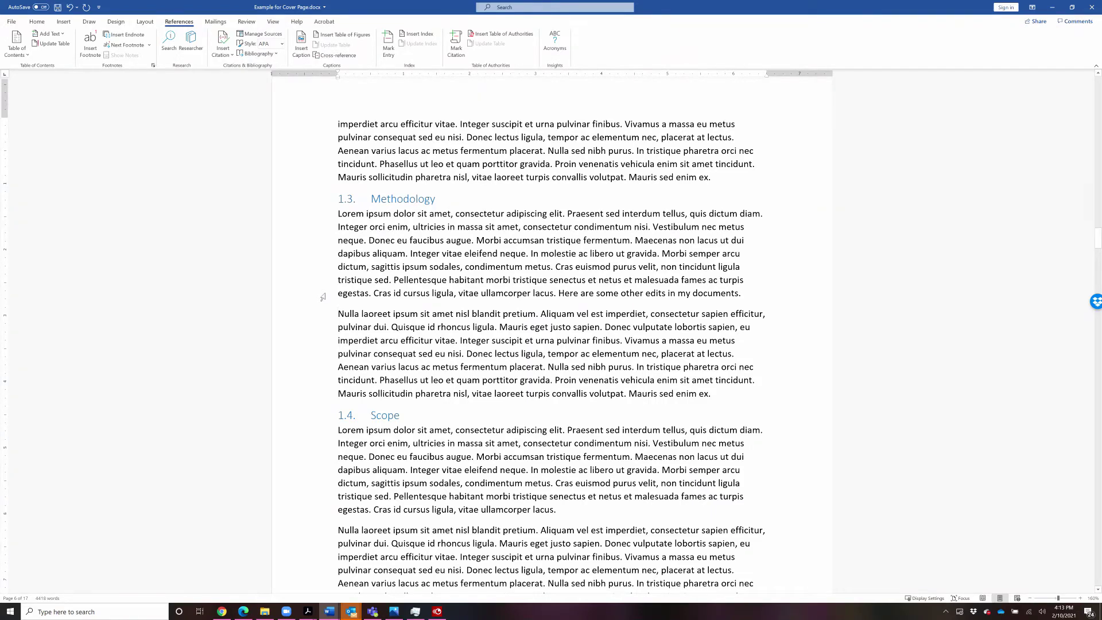
left_click(65, 23)
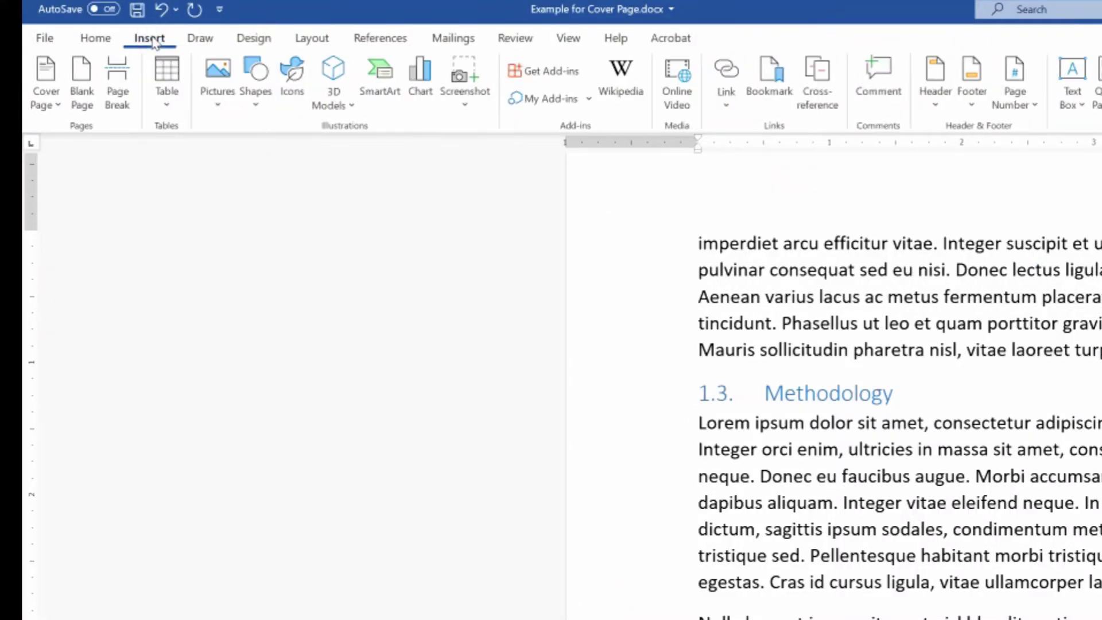
left_click(213, 92)
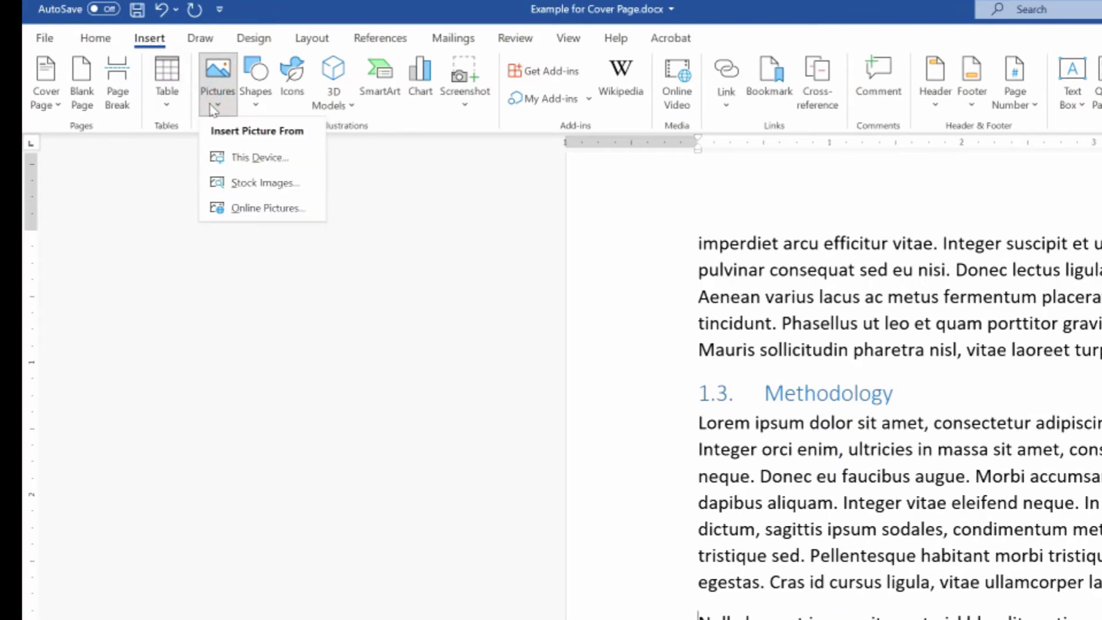
left_click(241, 164)
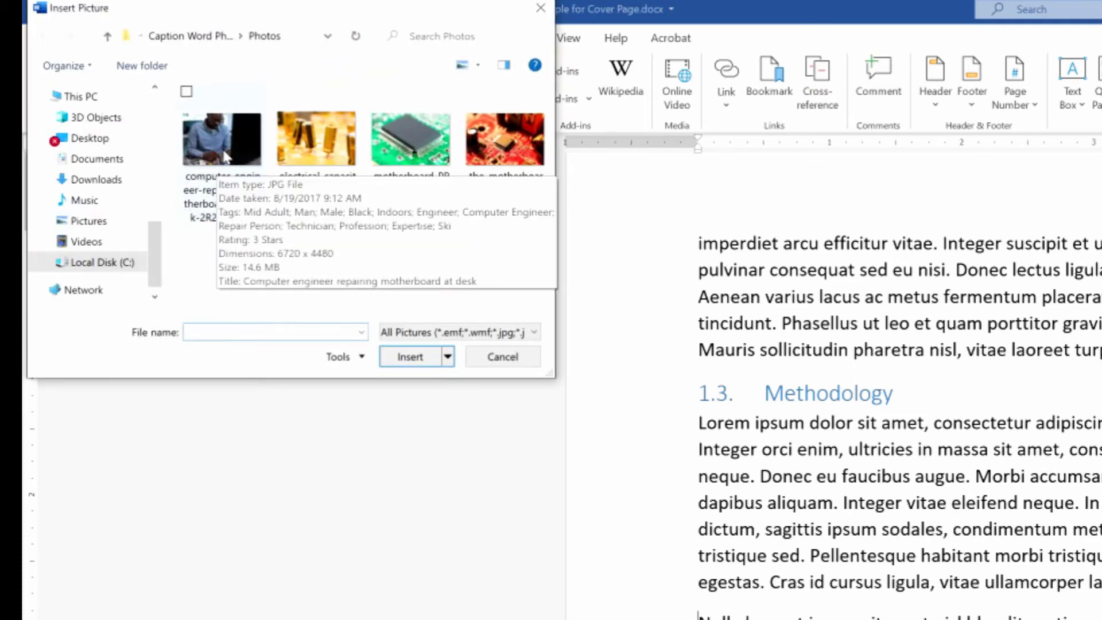
left_click(214, 129)
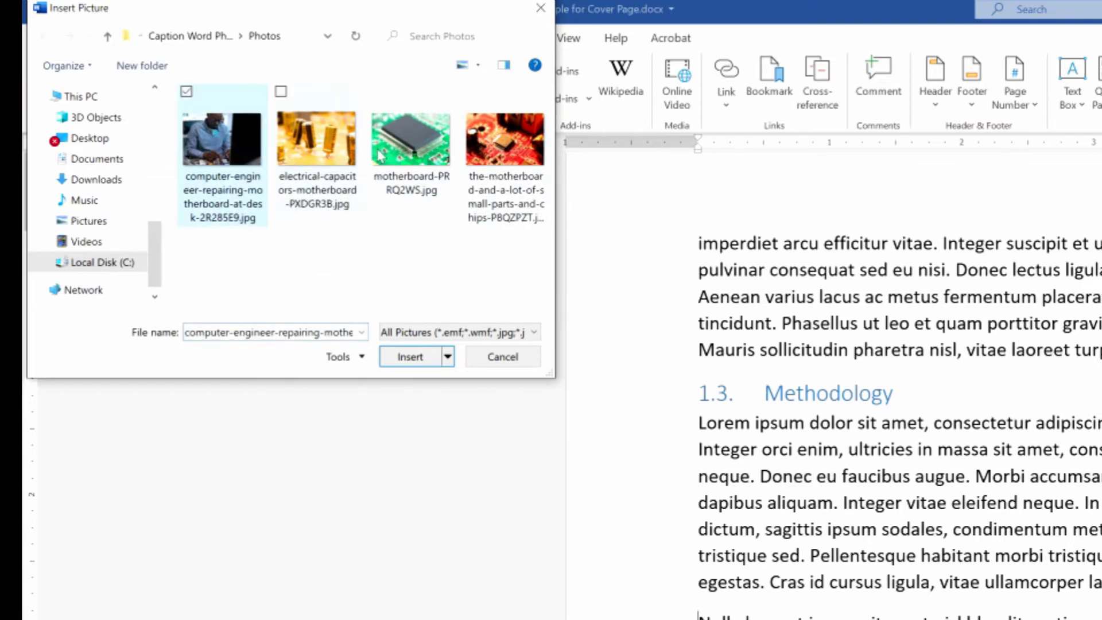
left_click(492, 154, "shift")
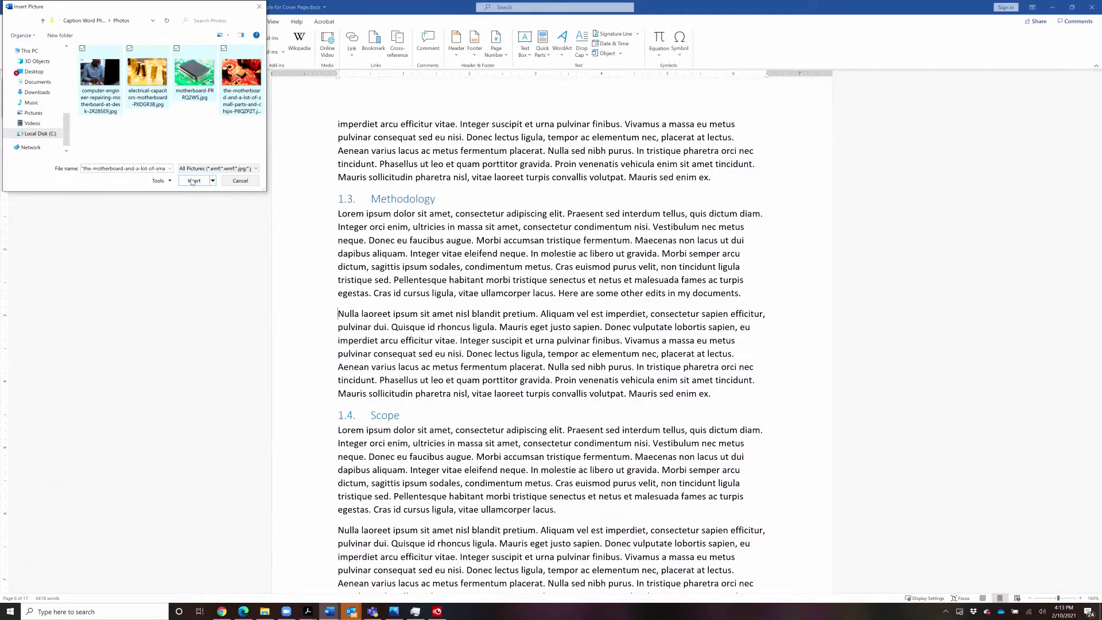
left_click(192, 181)
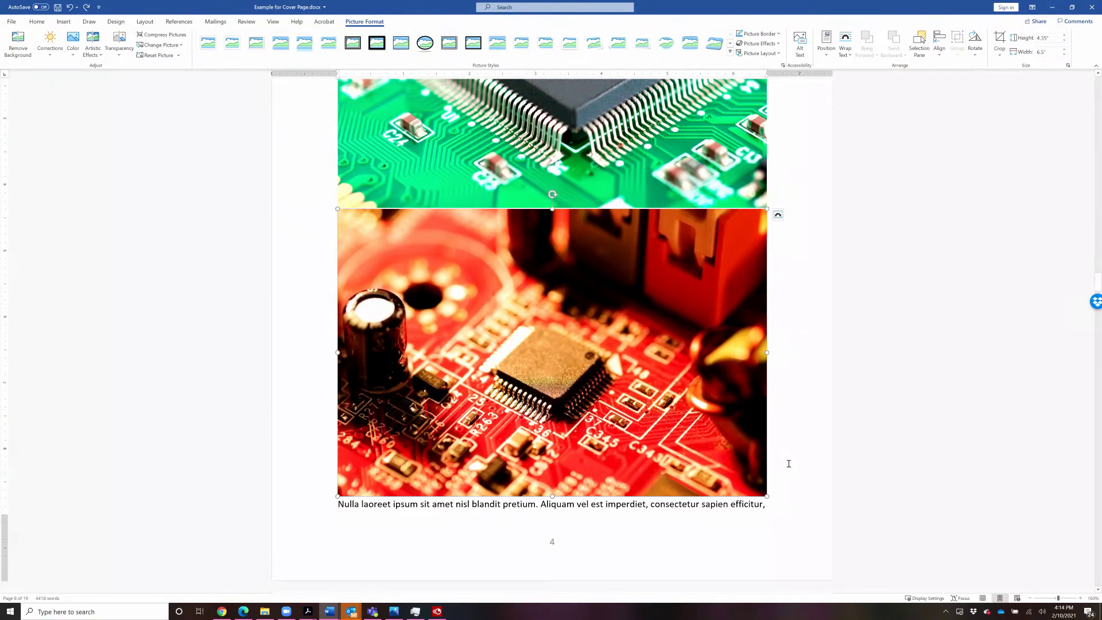
left_click(766, 495)
Step: Shrink the red circuit-board and green chip photos to about 1.7 by 2.5 inches
left_click_drag(765, 495, 508, 297)
left_click(630, 119)
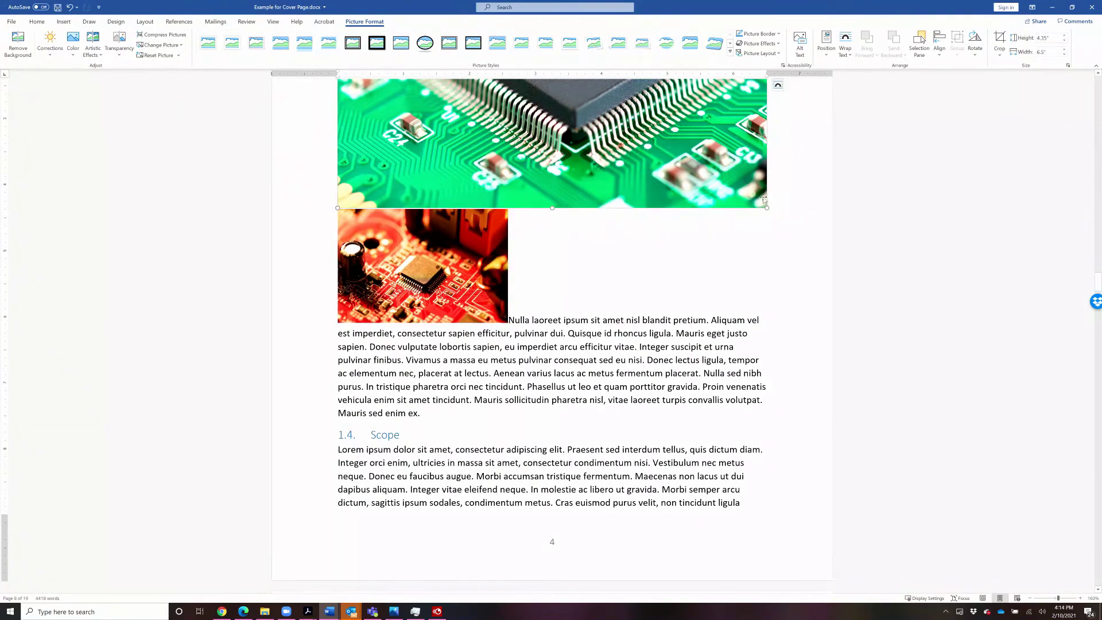
left_click_drag(768, 207, 619, 108)
left_click_drag(478, 105, 468, 87)
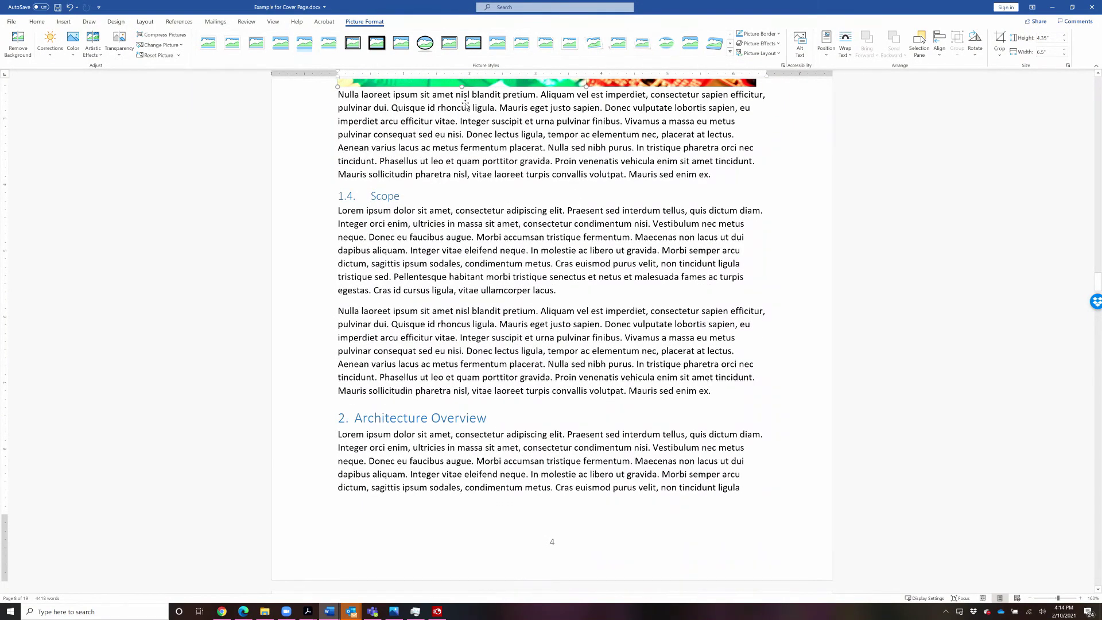
scroll(661, 344, "up", 3)
scroll(655, 373, "up", 4)
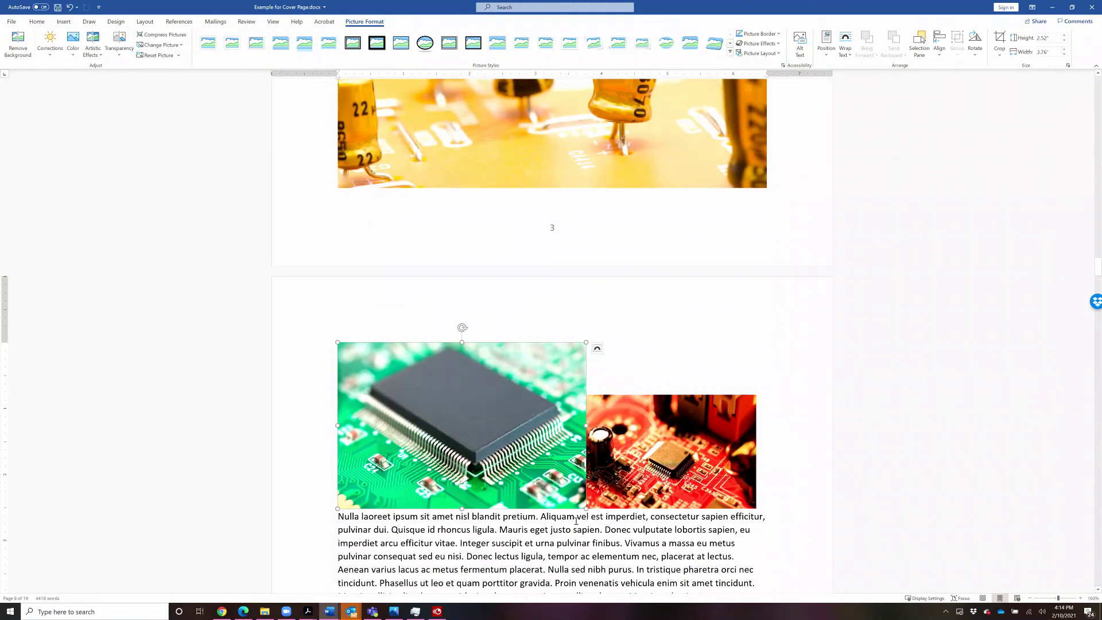
left_click_drag(584, 507, 505, 419)
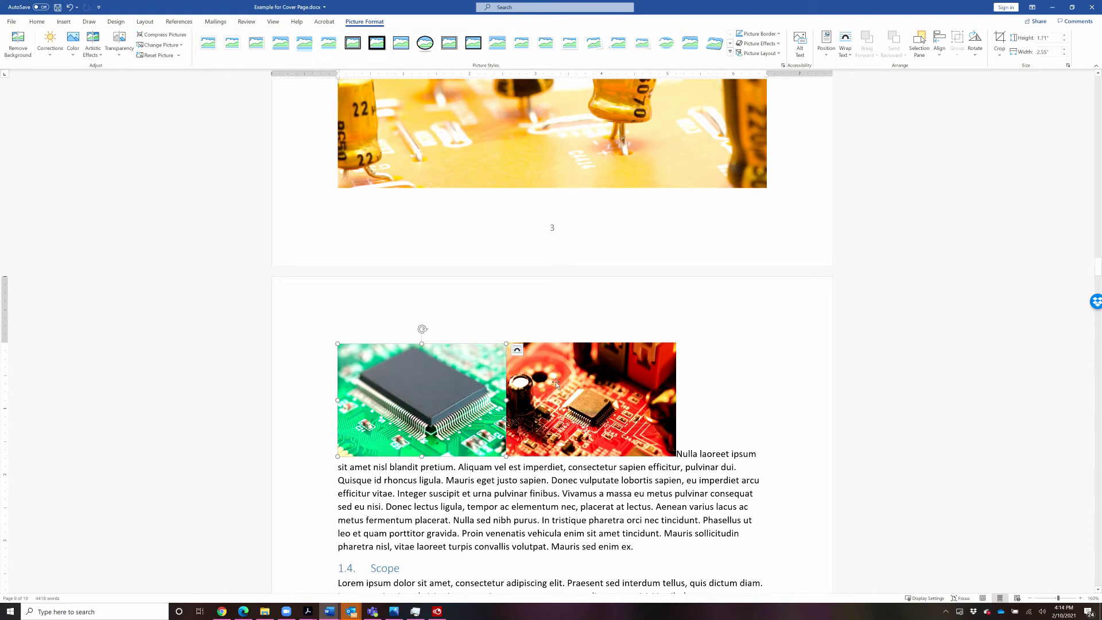
scroll(597, 397, "up", 3)
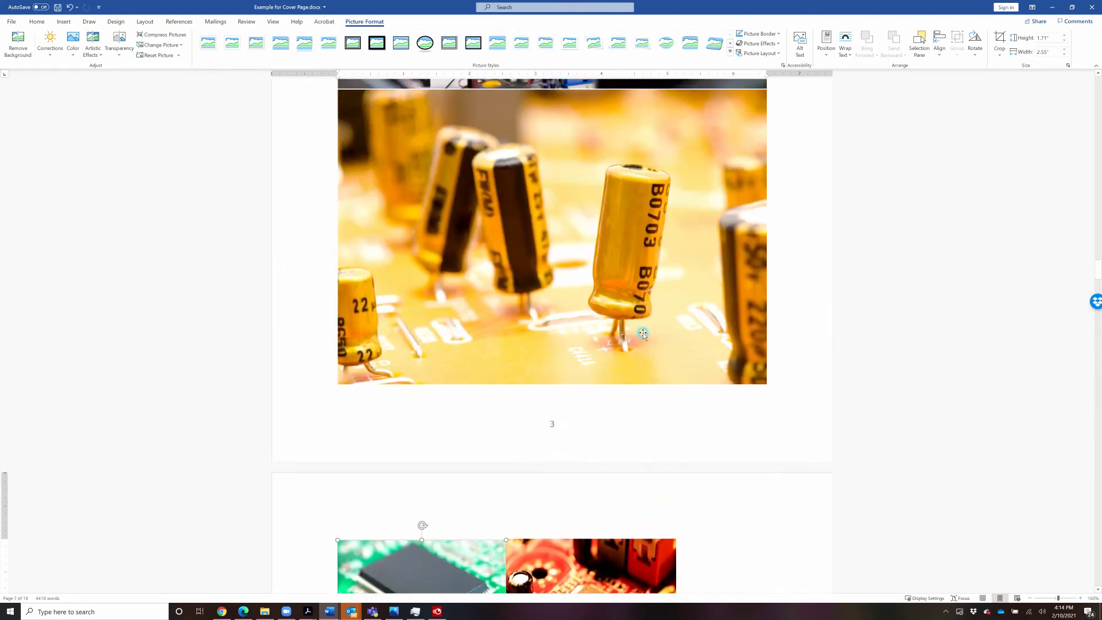
Step: Shrink the capacitor and engineer photos to the same 1.7 by 2.5 inch size
left_click(756, 381)
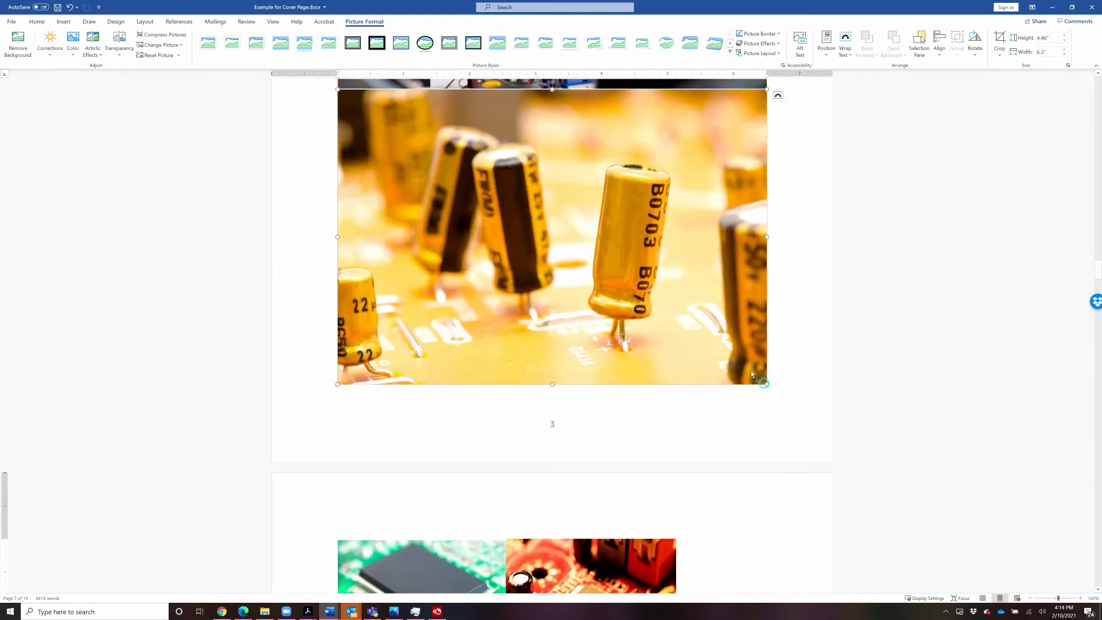
left_click_drag(750, 370, 531, 220)
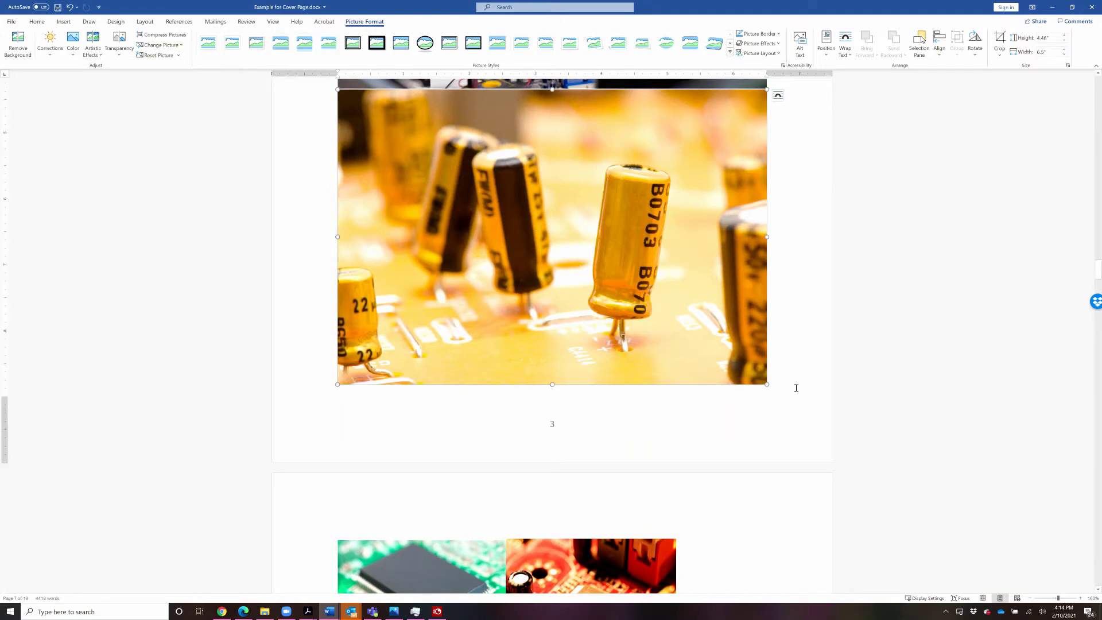
left_click_drag(767, 383, 508, 198)
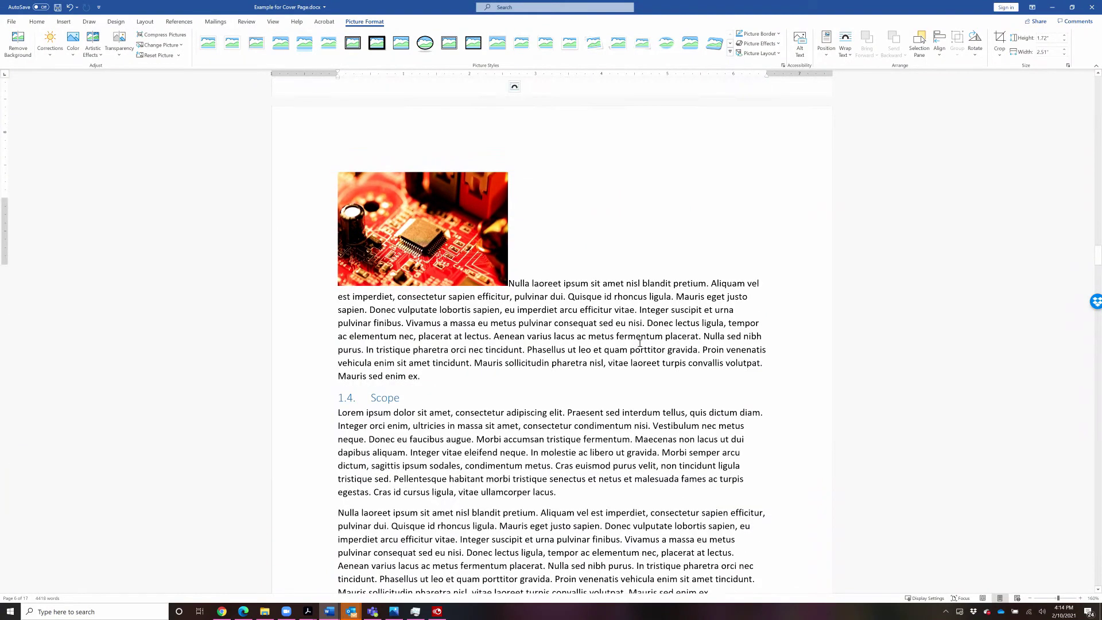
scroll(637, 387, "up", 5)
scroll(636, 391, "up", 4)
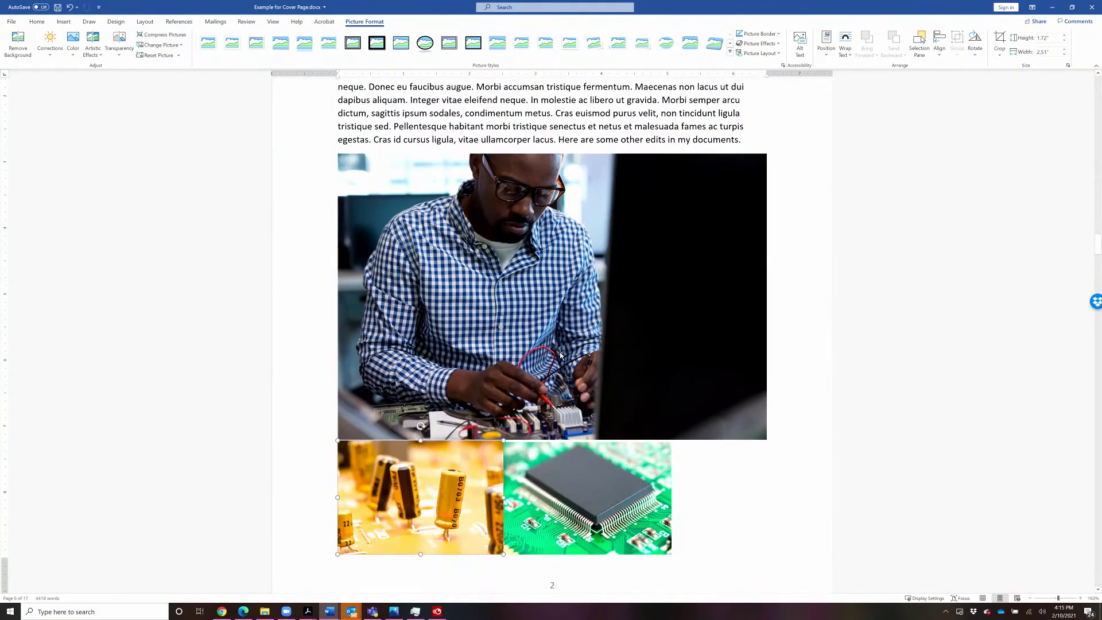
left_click(660, 402)
left_click_drag(770, 442, 506, 267)
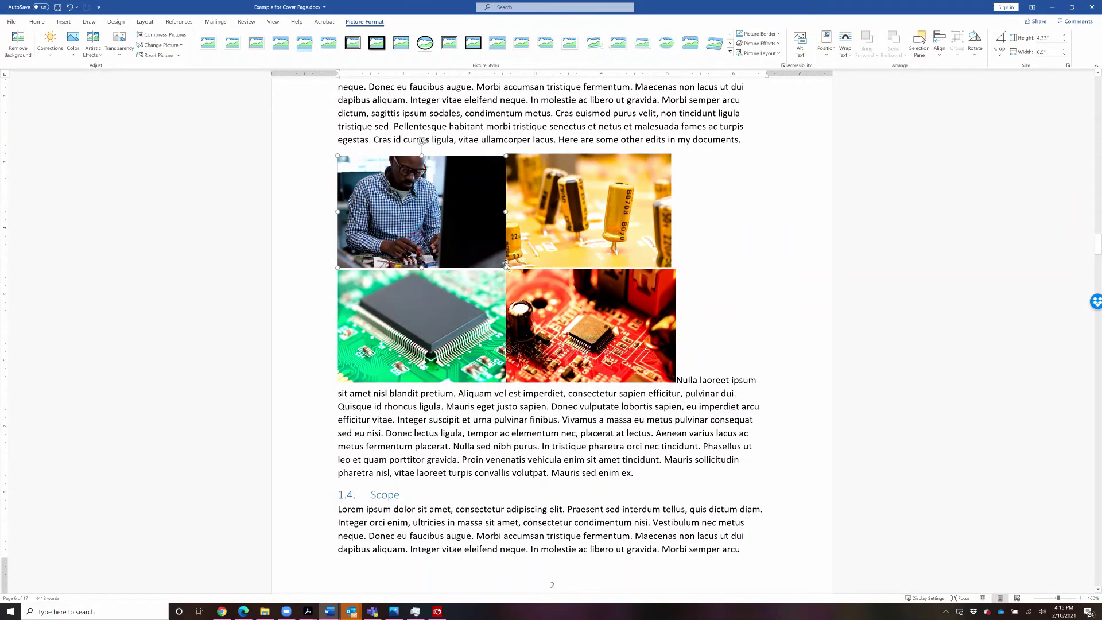
left_click(505, 265)
Step: Give the technician, capacitor and green chip photos Square text wrapping
left_click(517, 163)
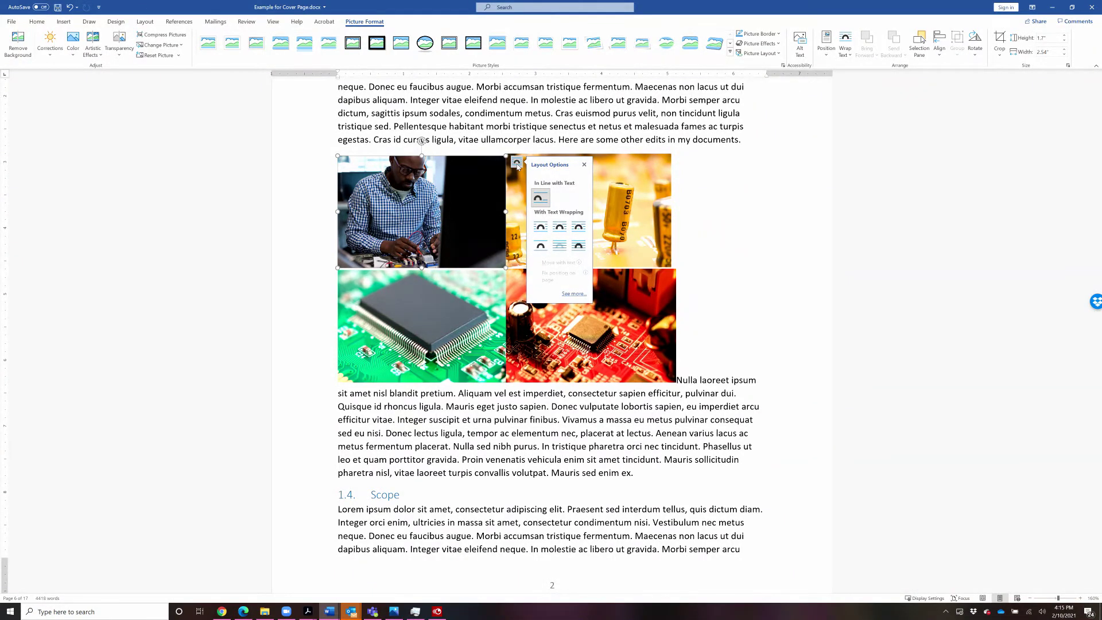
left_click(541, 228)
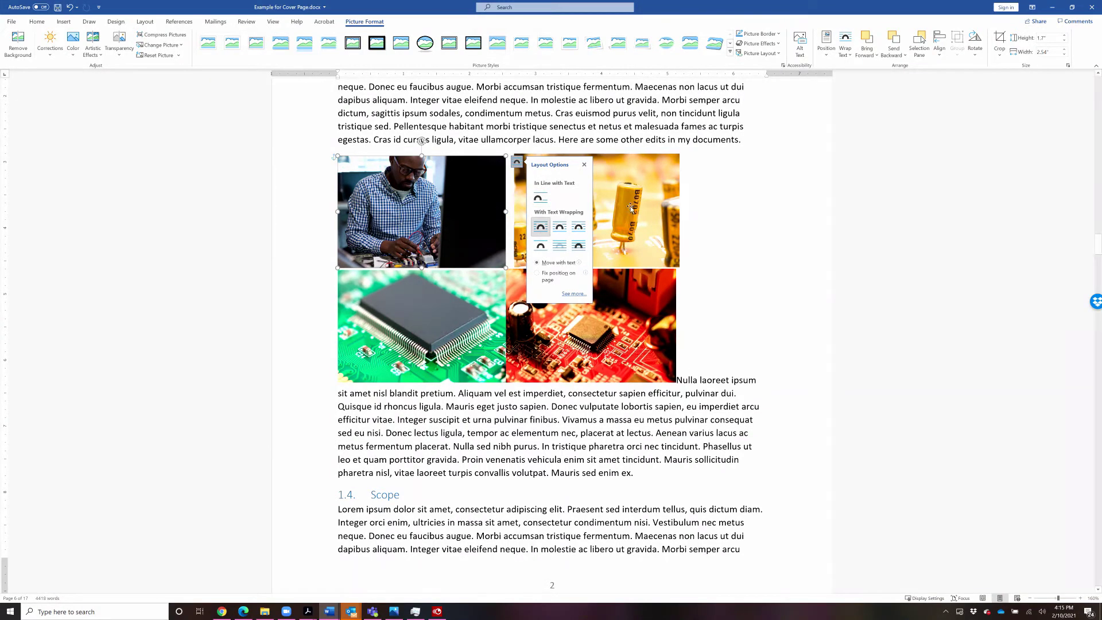
left_click(631, 208)
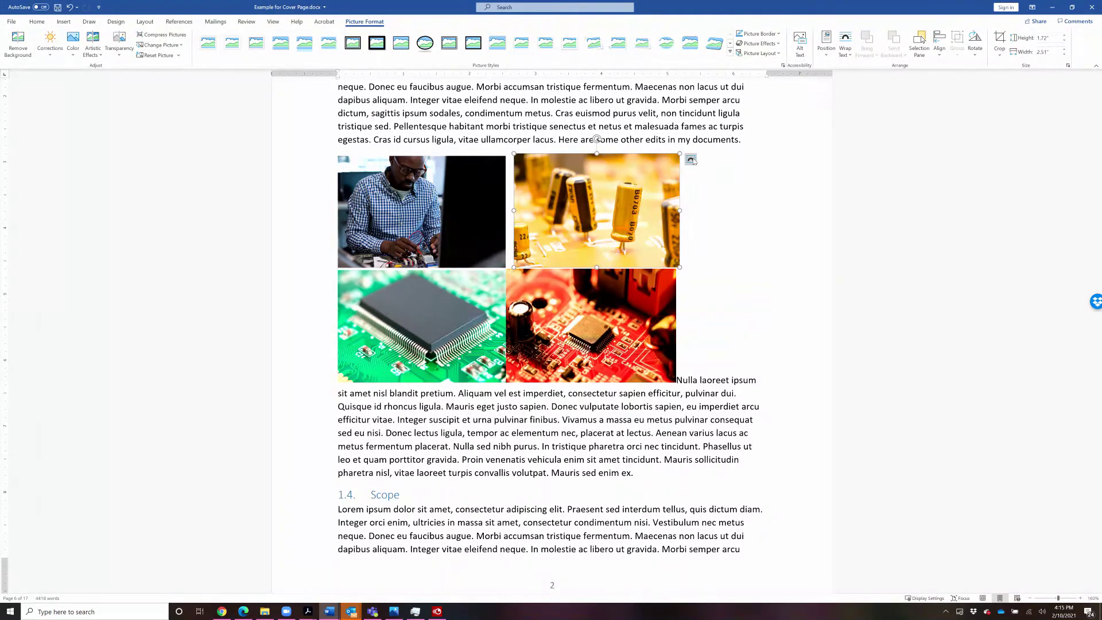
left_click(691, 159)
left_click(713, 224)
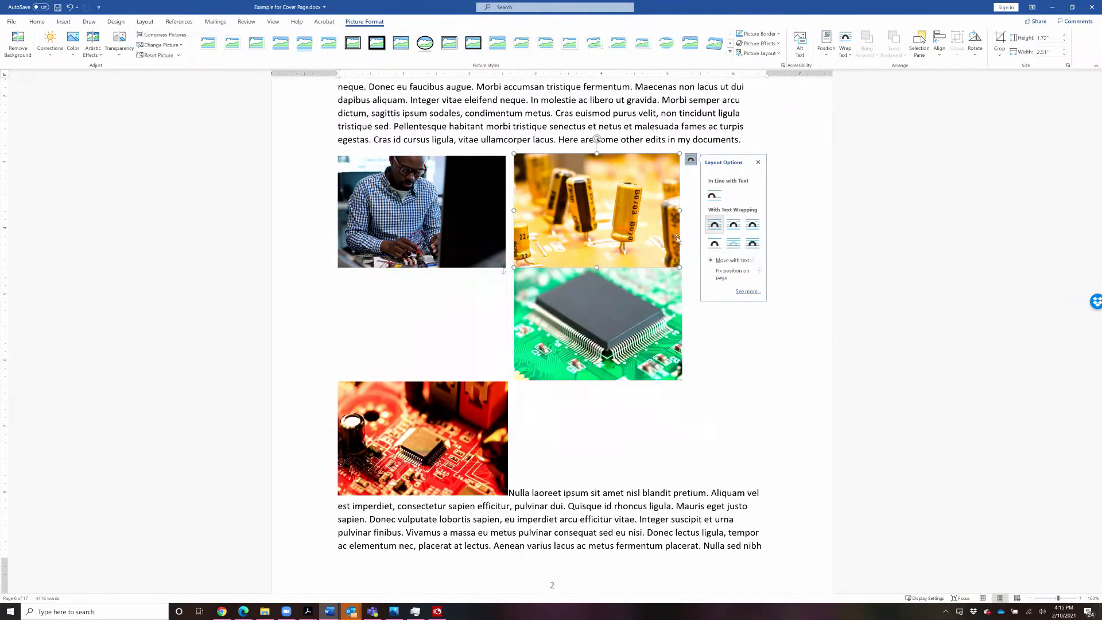
left_click(567, 318)
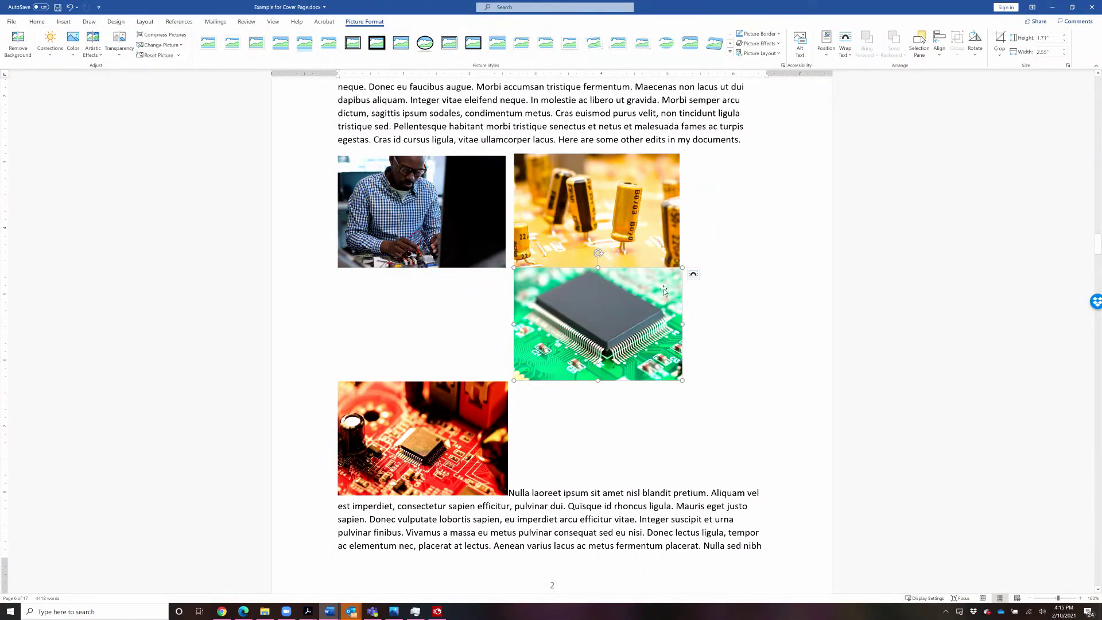
left_click(693, 273)
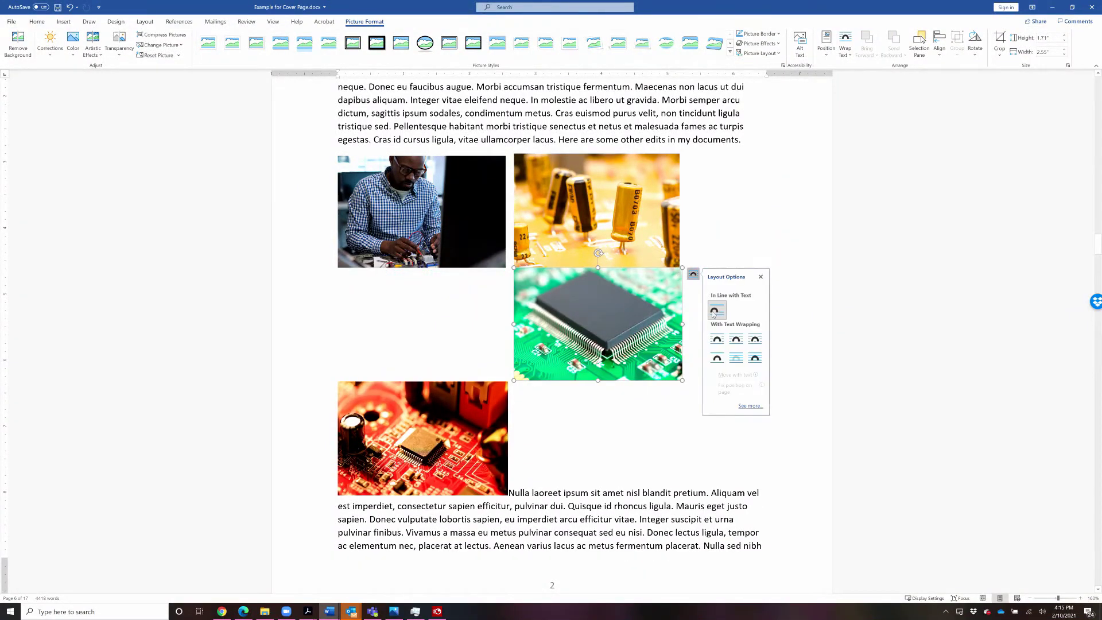
left_click(718, 340)
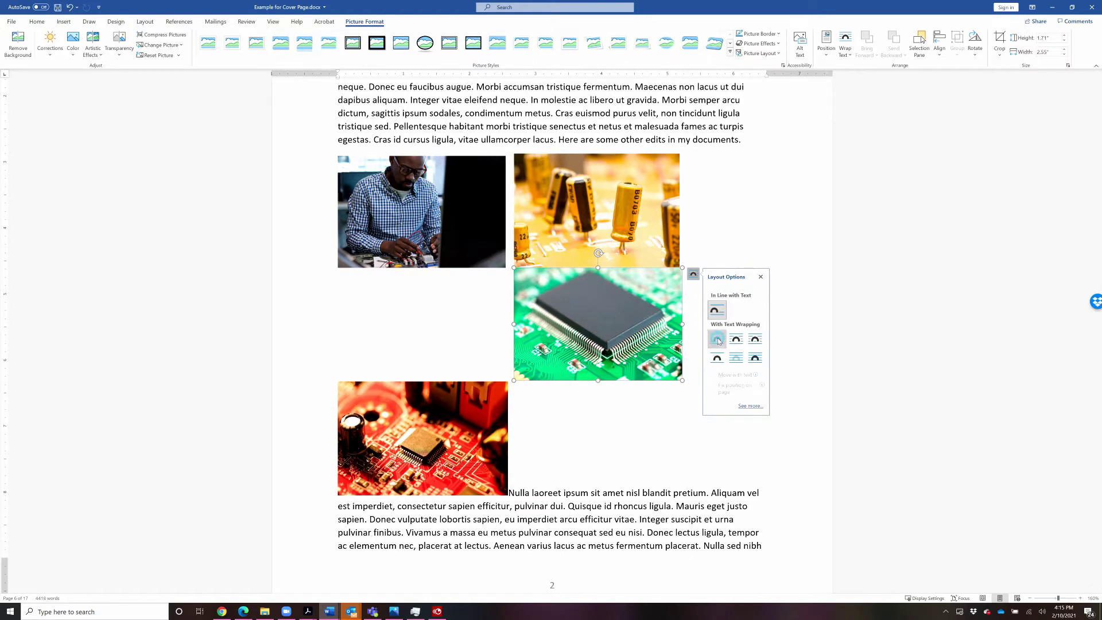
Step: Give the red photo Square wrapping and move it beneath the technician photo to complete the grid
left_click(481, 400)
left_click(520, 387)
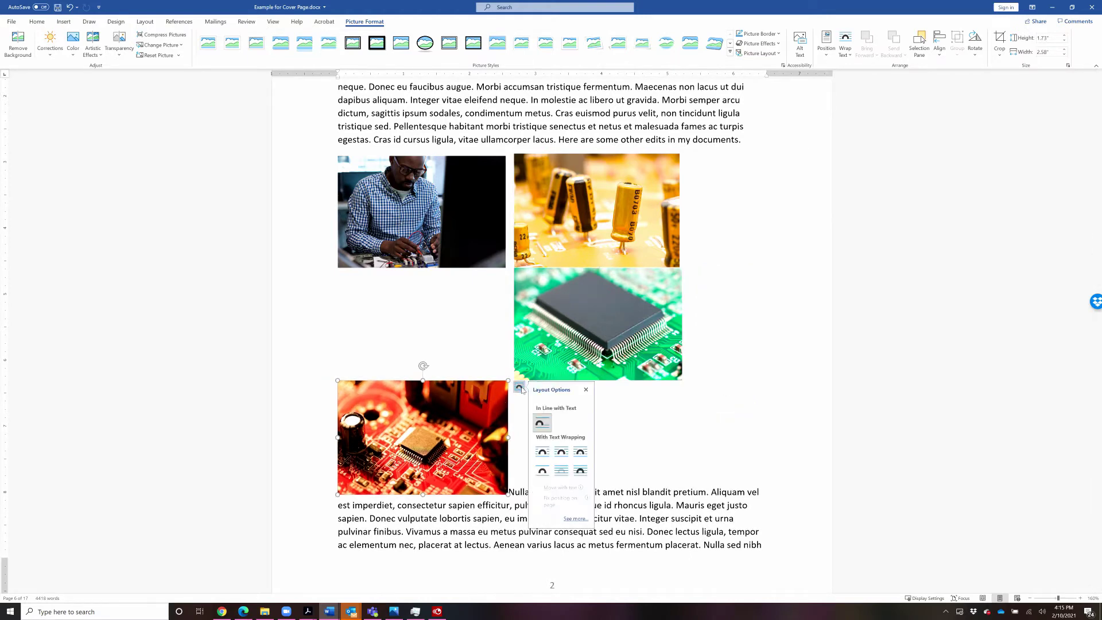
left_click(543, 452)
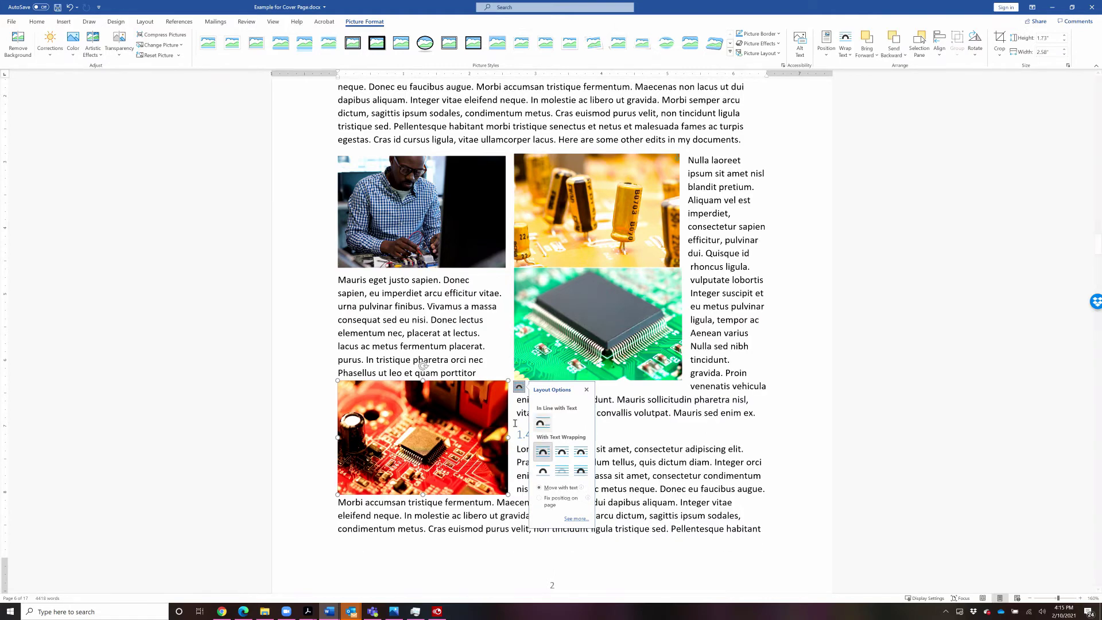
left_click_drag(434, 426, 430, 316)
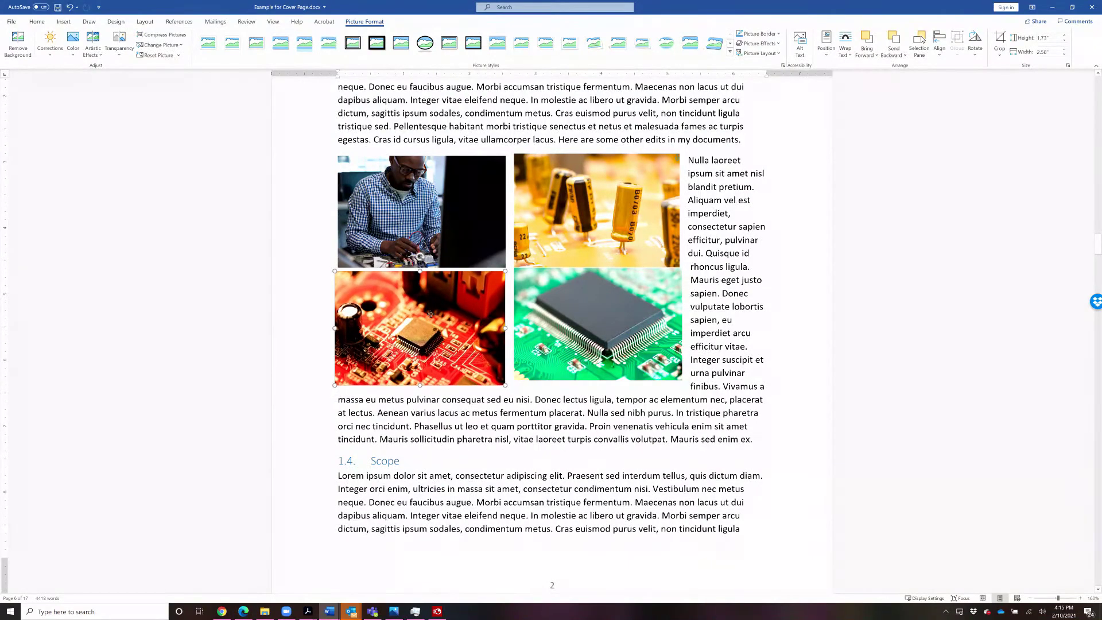
left_click(551, 320)
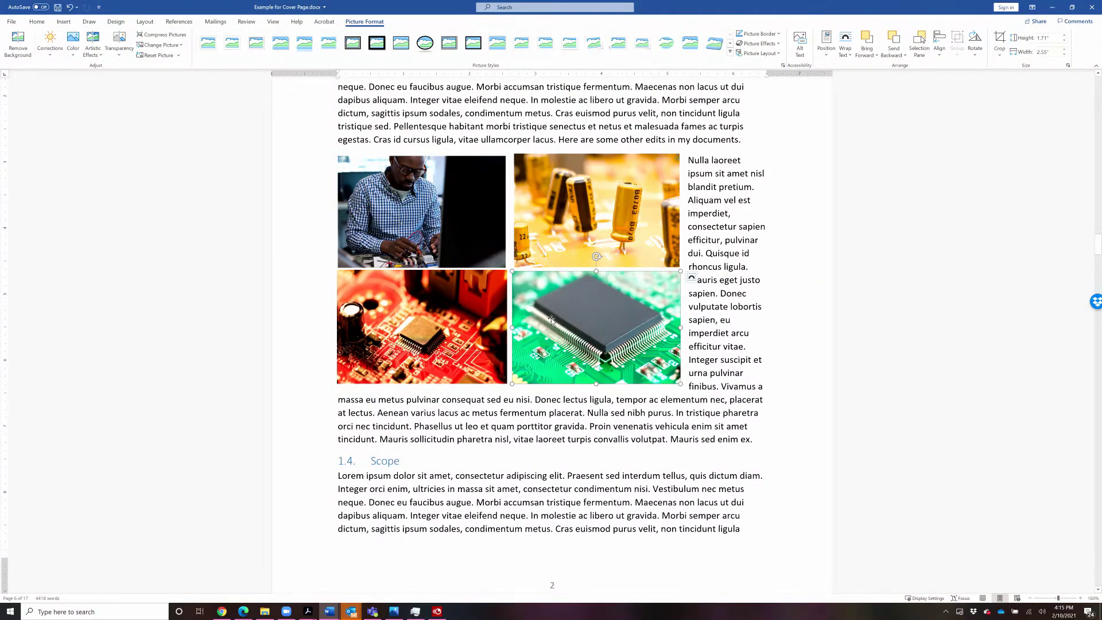
Step: Select all four photos at once and bring up the Picture Layout choices
key("Escape")
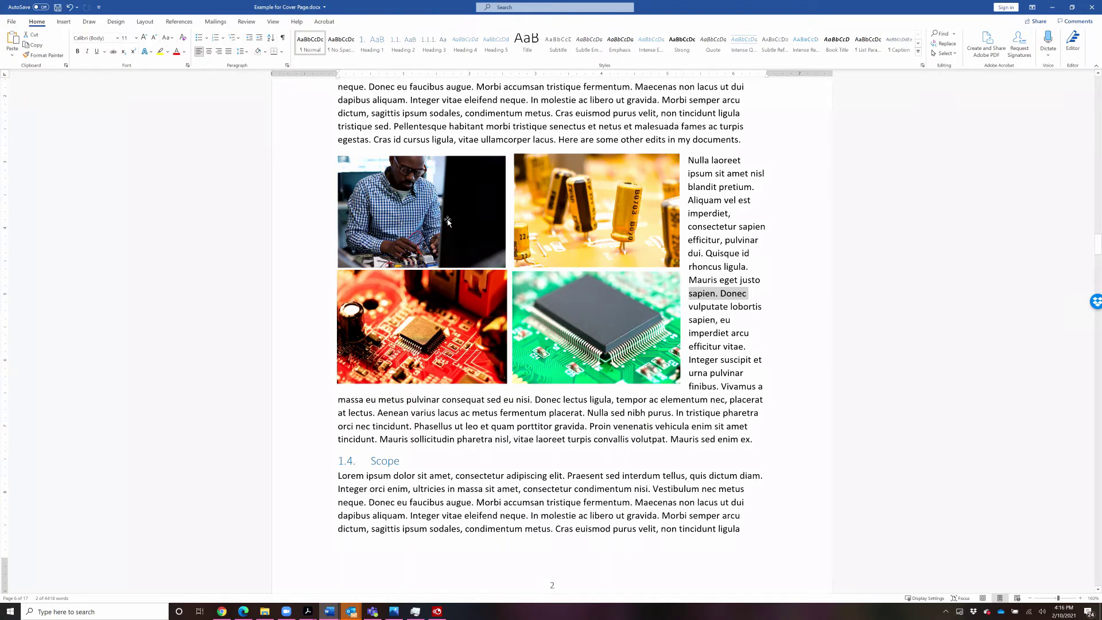
left_click(448, 222)
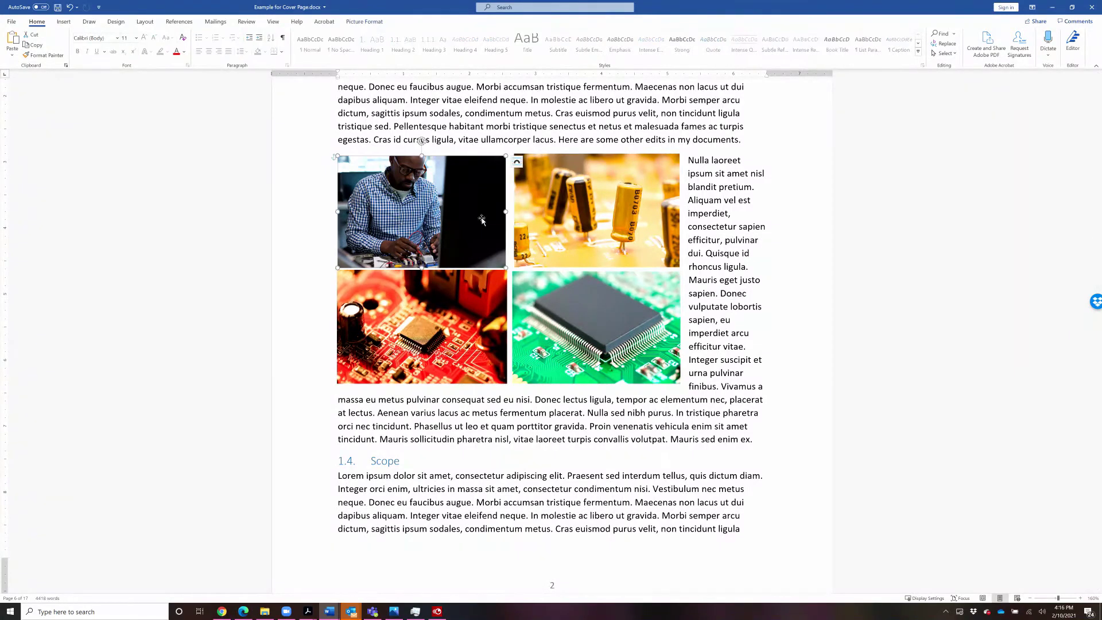
left_click(537, 234, "ctrl")
left_click(557, 303, "ctrl")
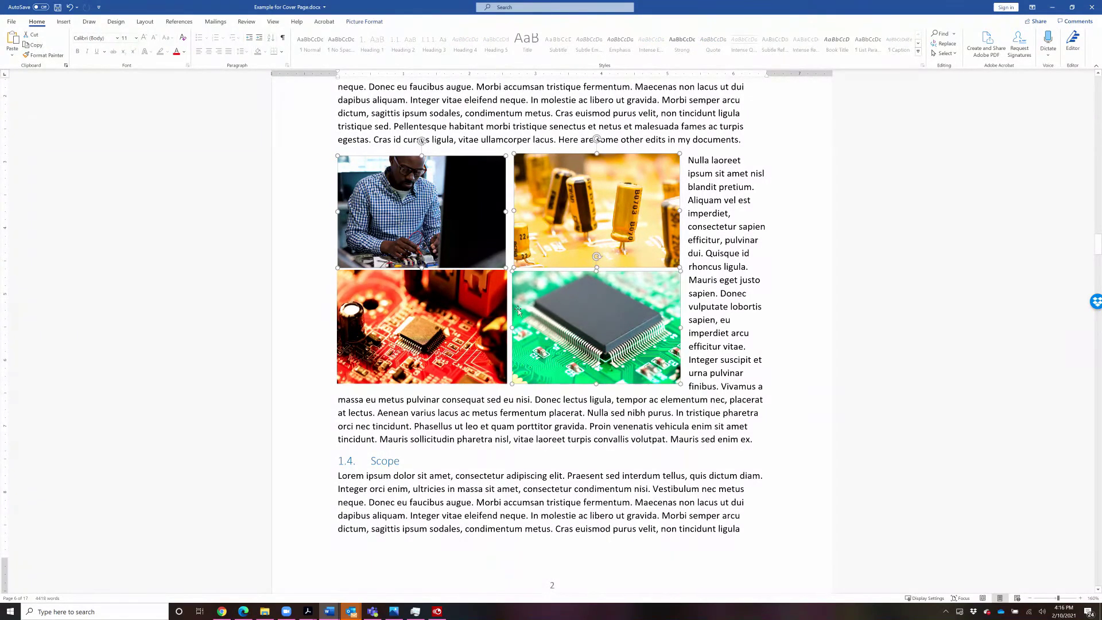
left_click(447, 310, "ctrl")
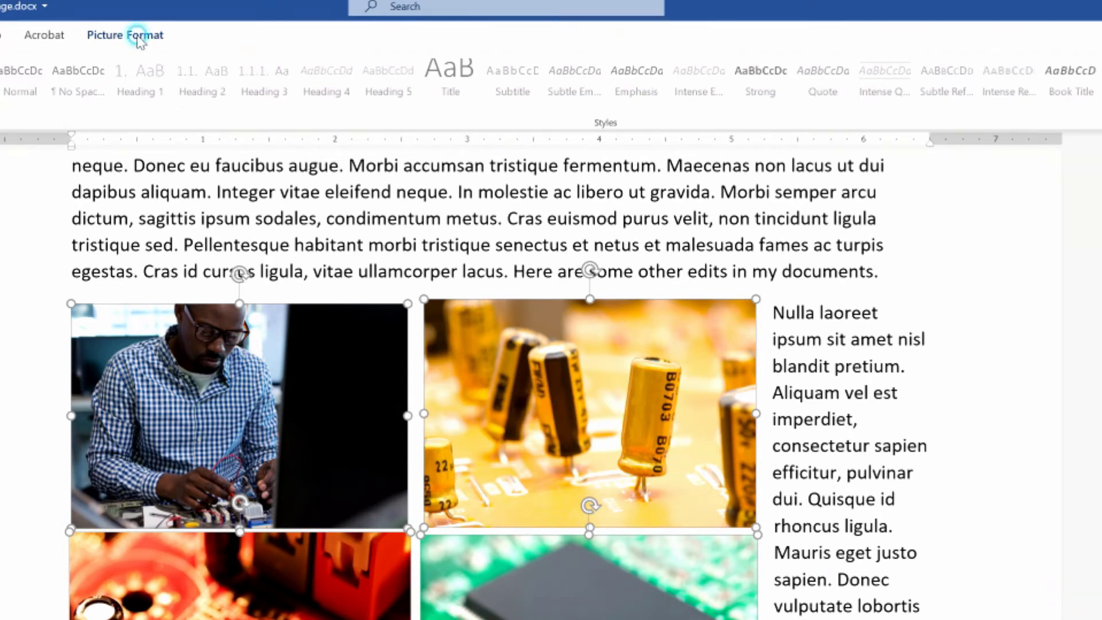
left_click(140, 41)
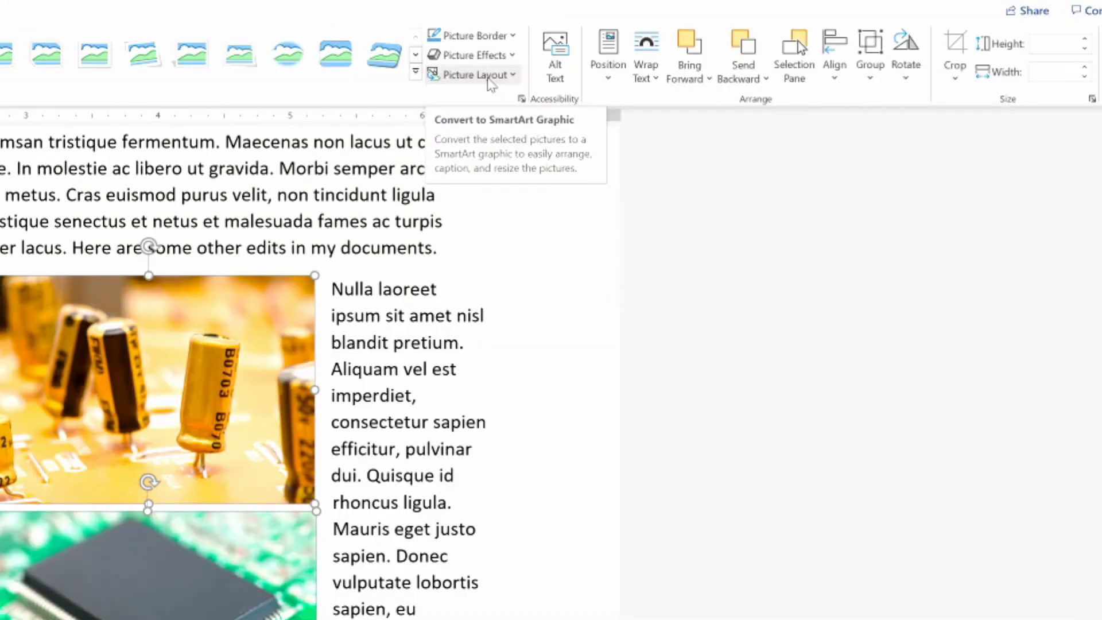
left_click(933, 108)
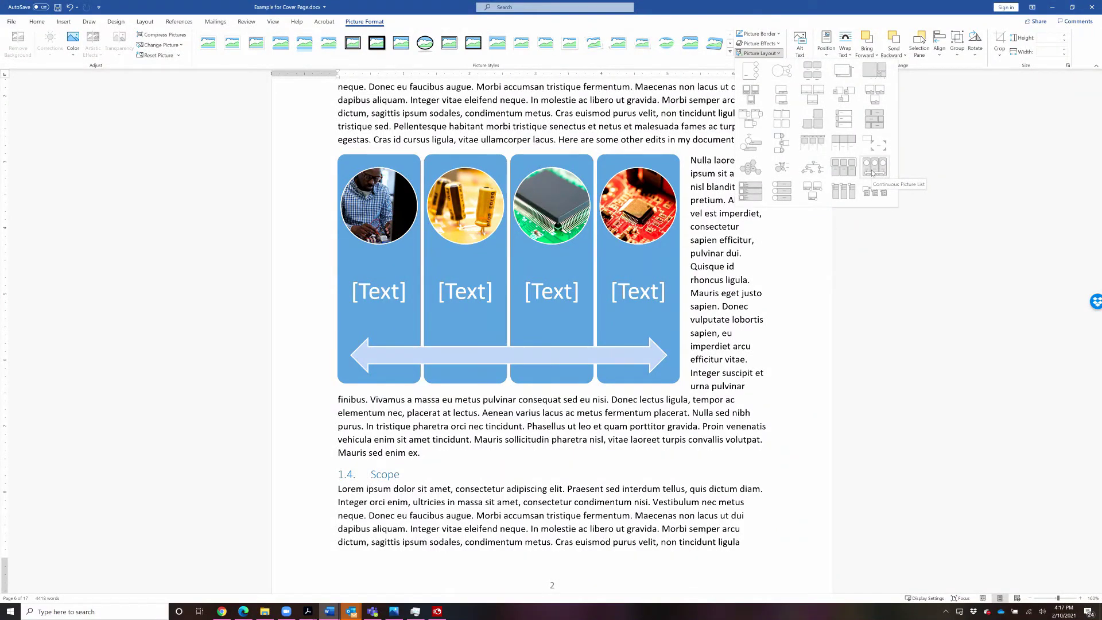
Step: Apply the Continuous Picture List layout to the photos and shrink the graphic narrower
left_click(873, 172)
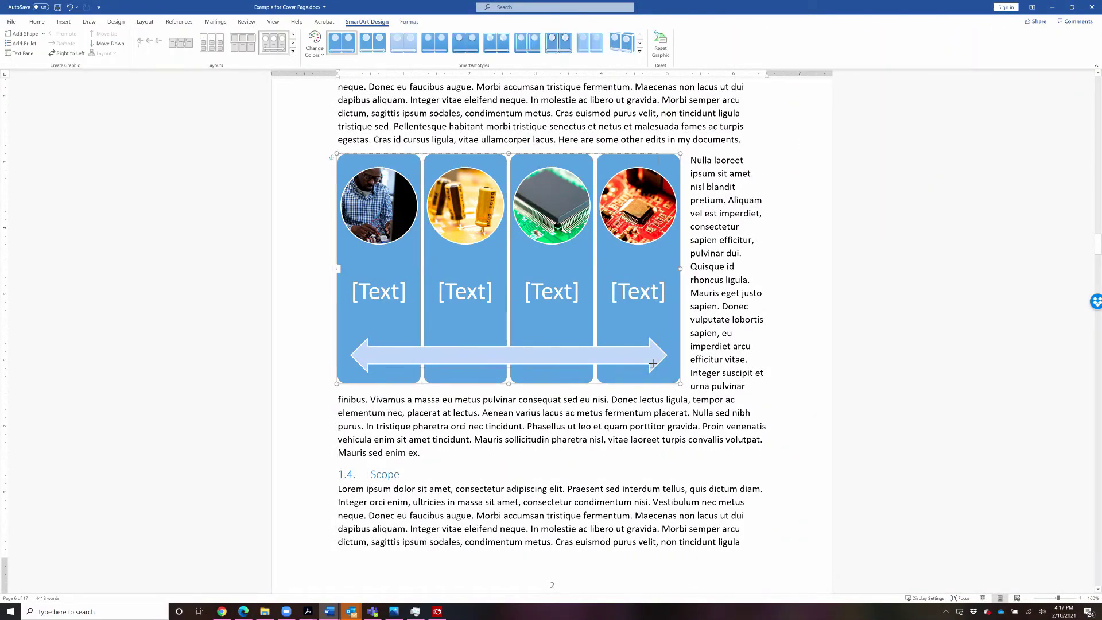
left_click_drag(680, 383, 601, 326)
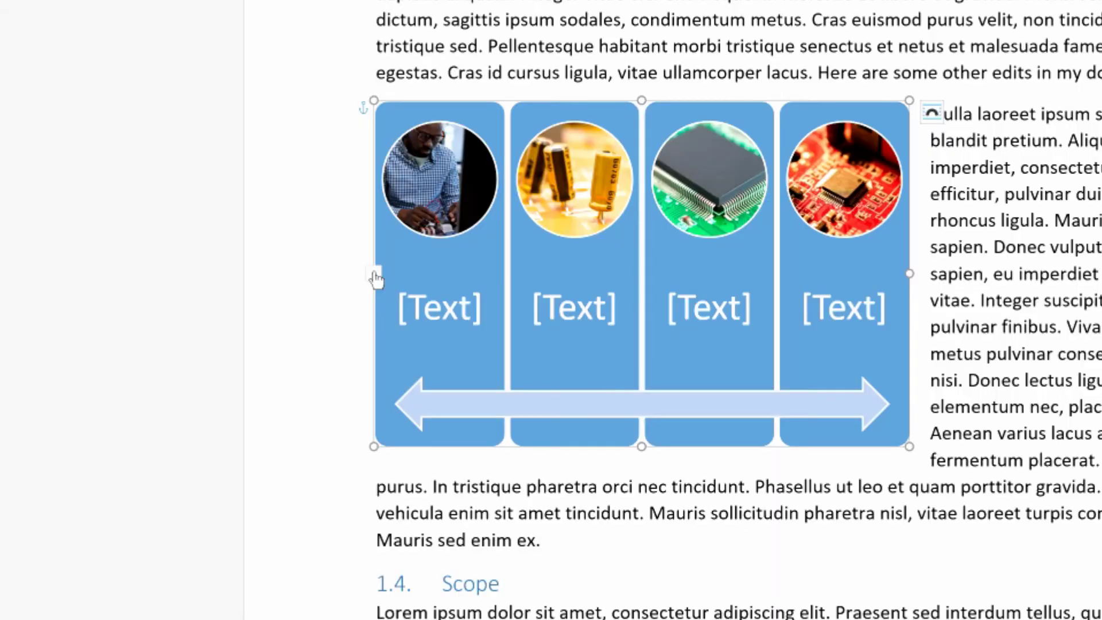
Step: Caption the first two pictures 'Technician starts the process' and 'The capacitors are installed'
left_click(338, 242)
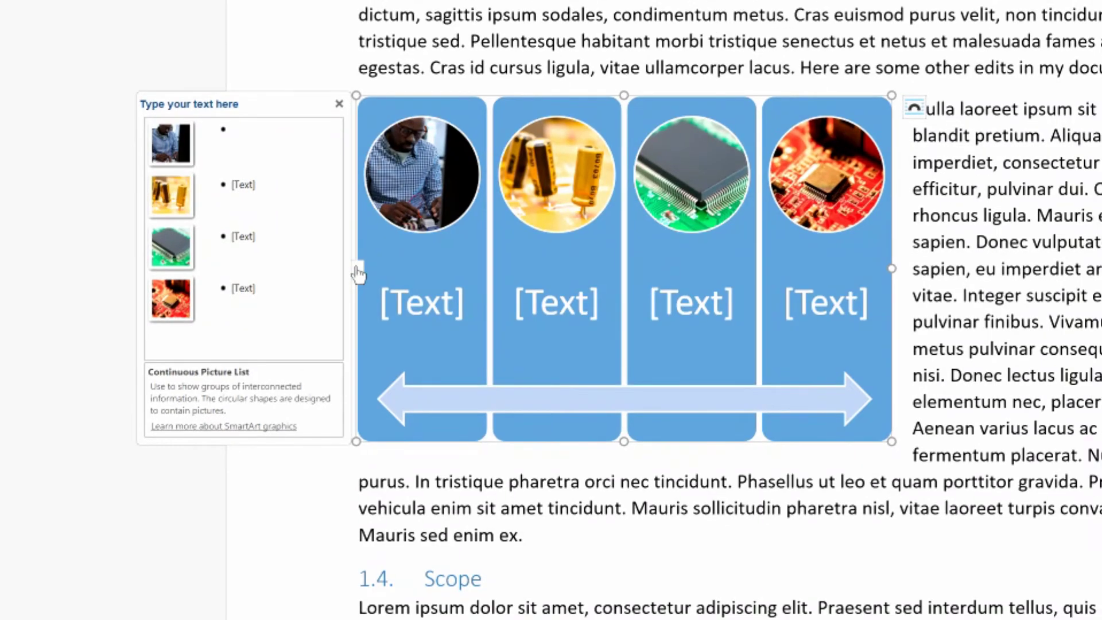
type("Technician starts the process")
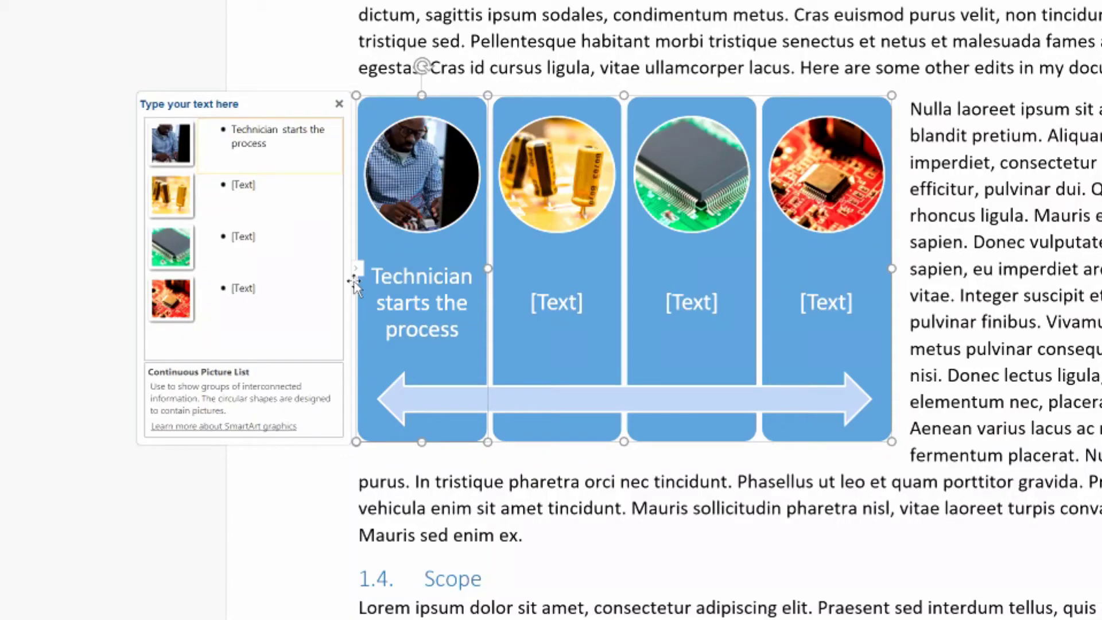
left_click(243, 189)
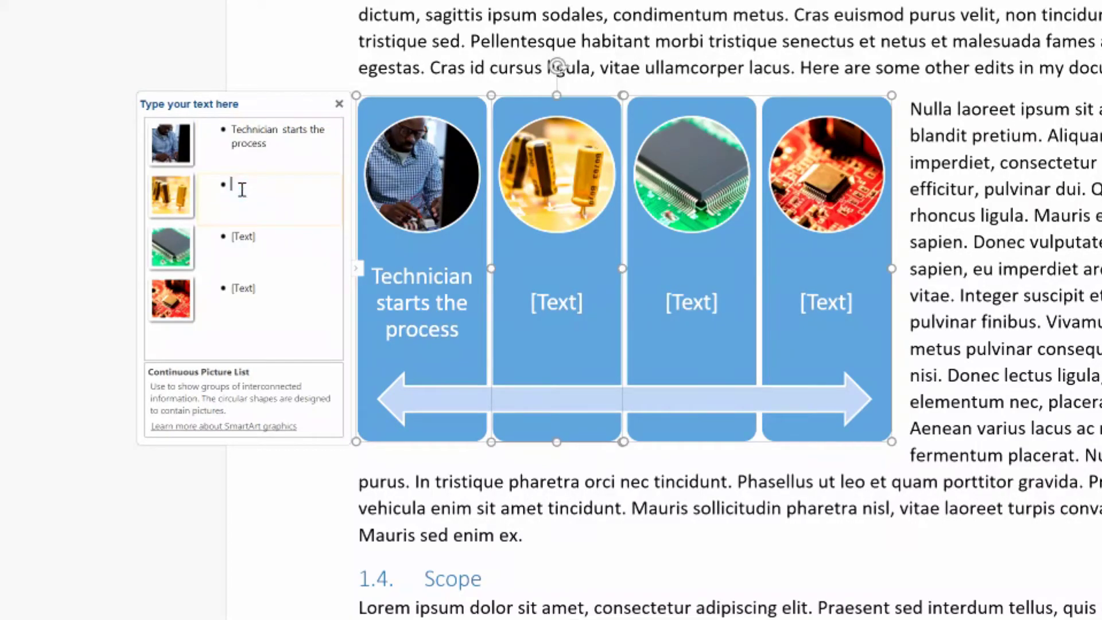
type("The capa")
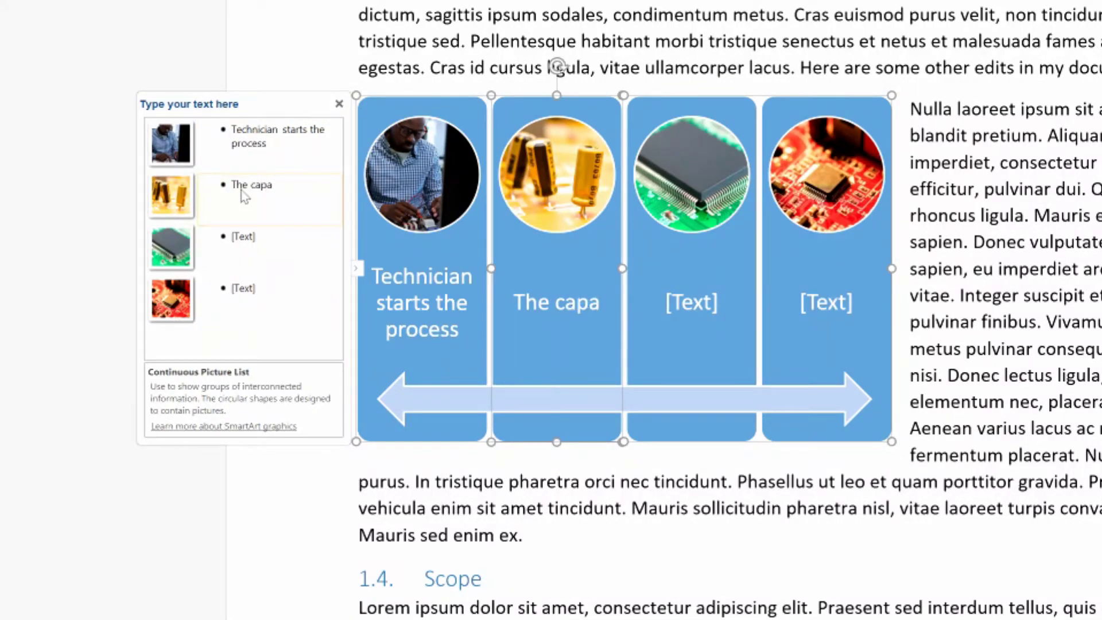
type("citors are ins")
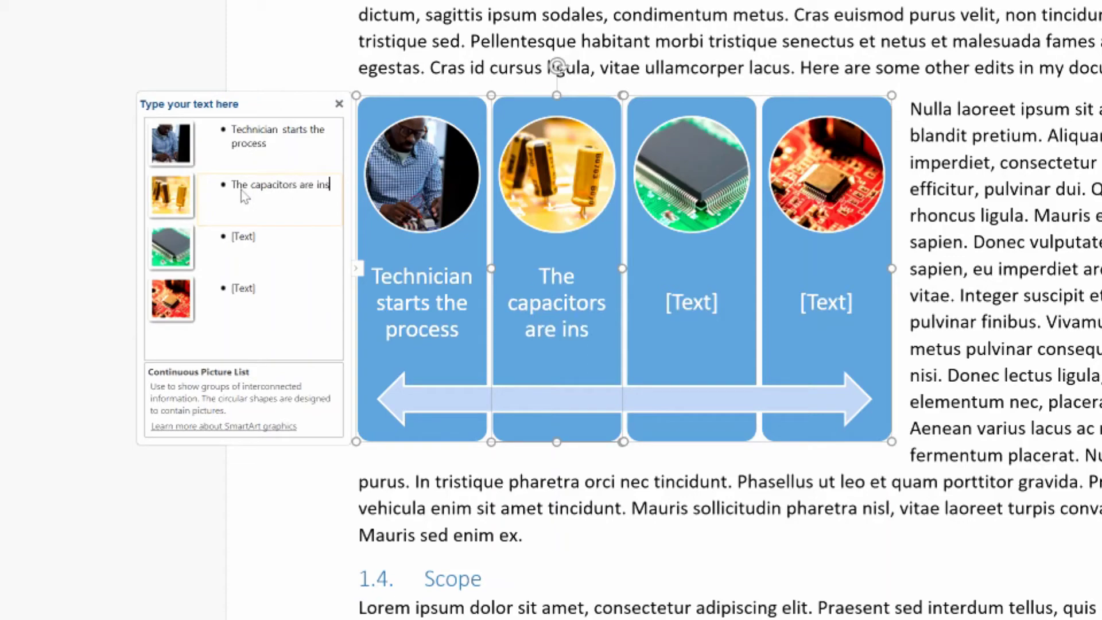
type("talled")
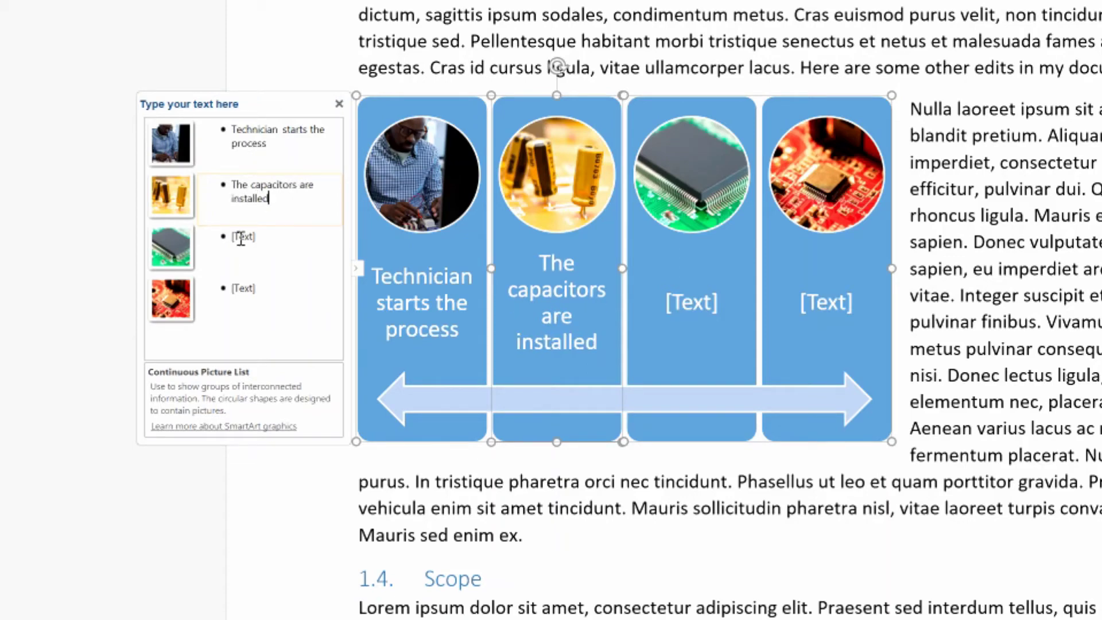